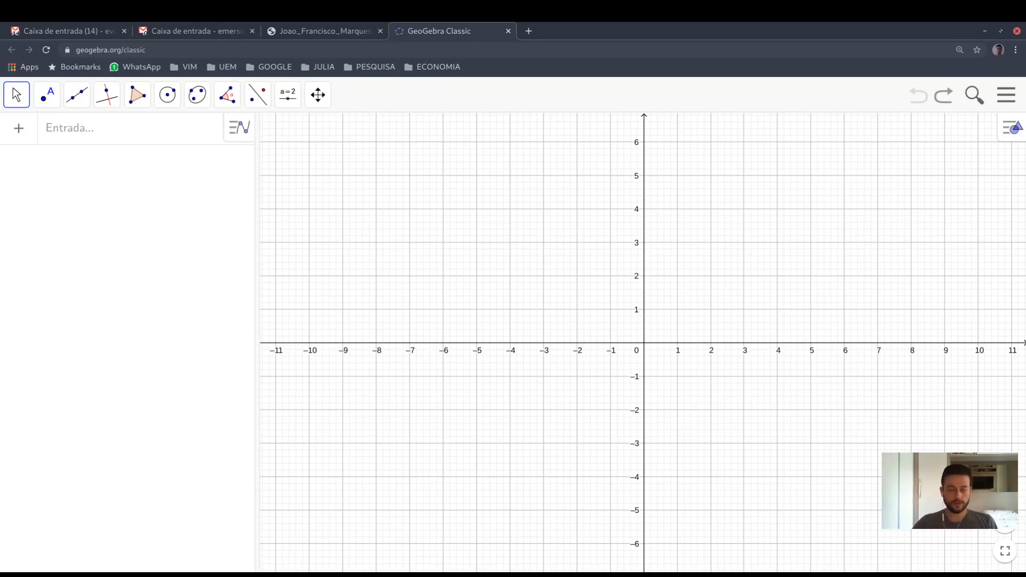
# Step: Define matrix M with the rows {-5, 2, 1} and {1, 2, -1}
pyautogui.click(117, 134)
pyautogui.write('M = {')
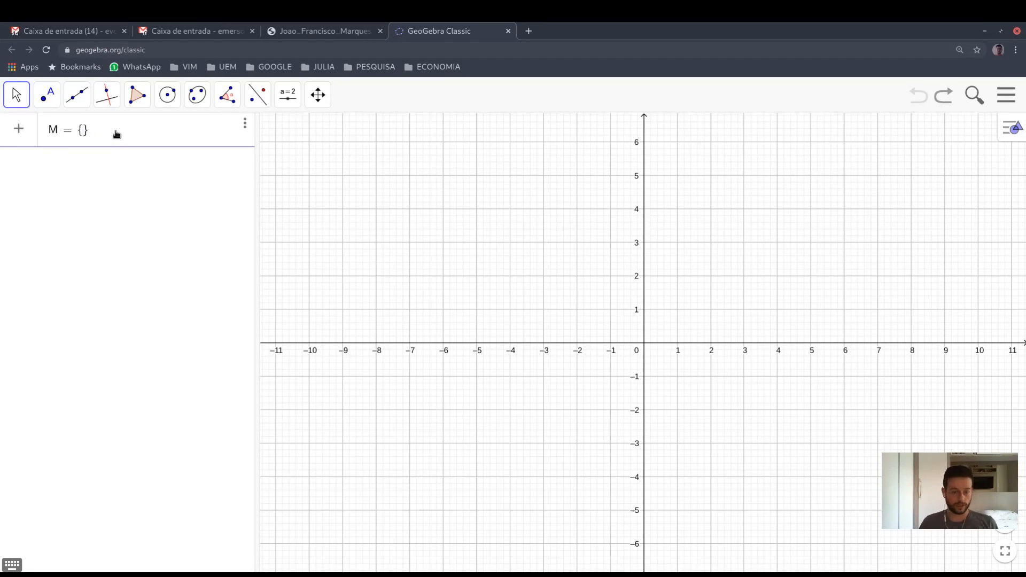
pyautogui.write('{')
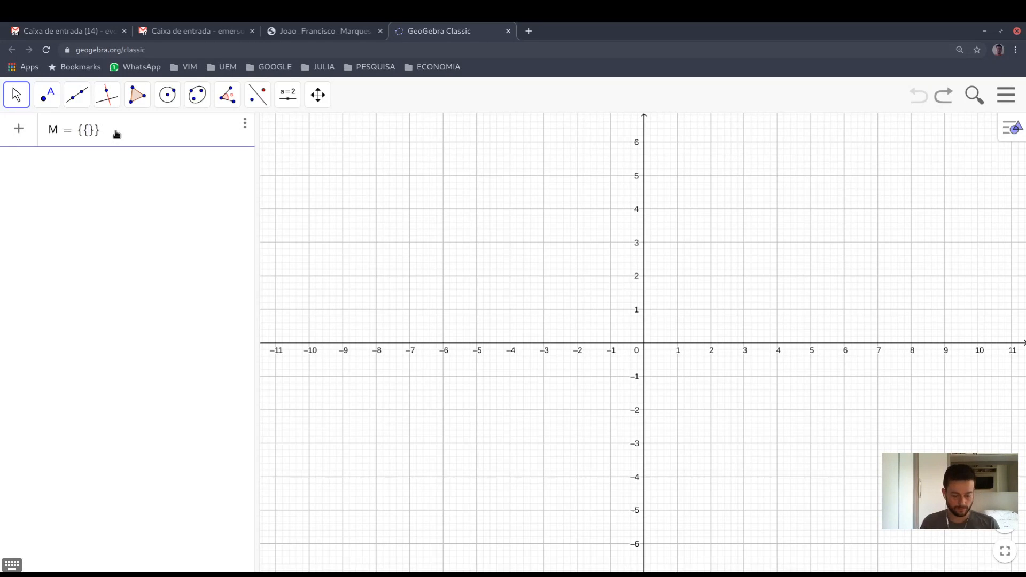
pyautogui.write('-5')
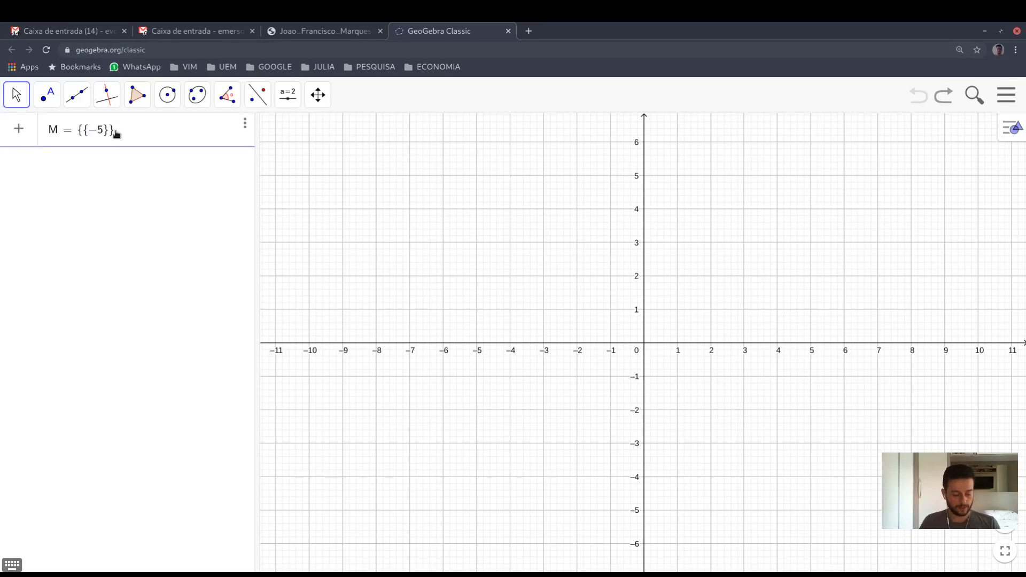
pyautogui.write(', 2')
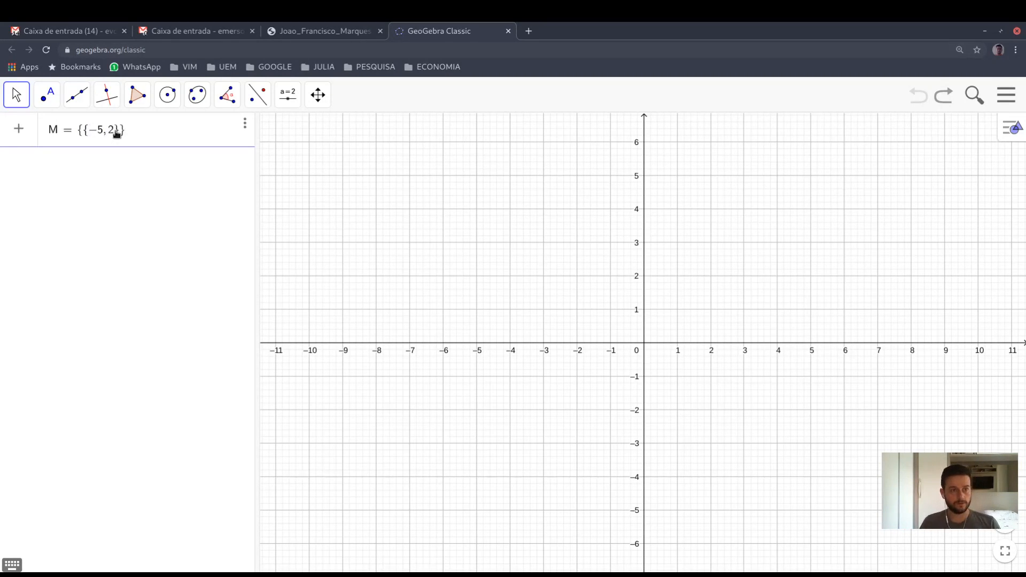
pyautogui.write(', 1}')
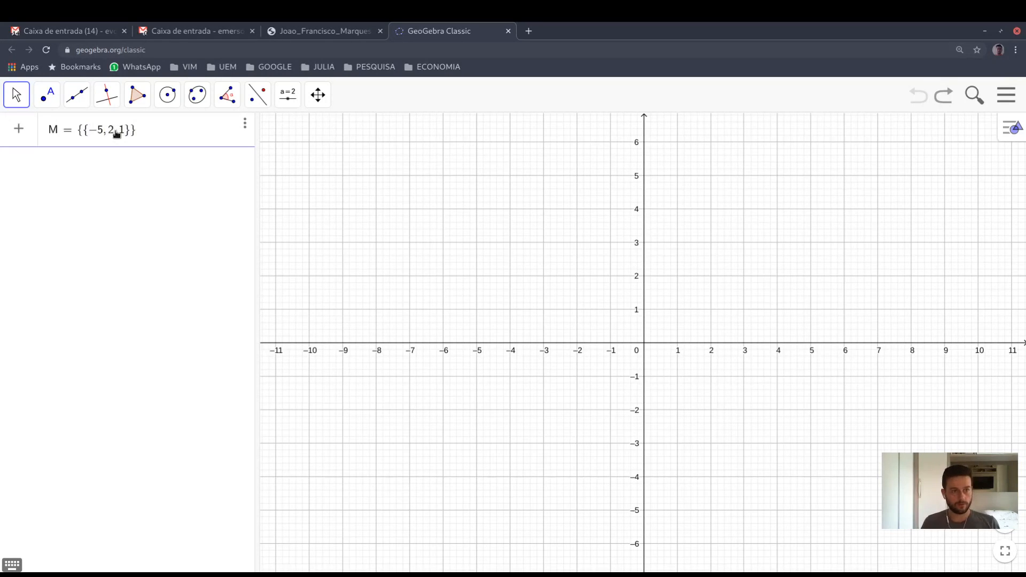
pyautogui.write(', ')
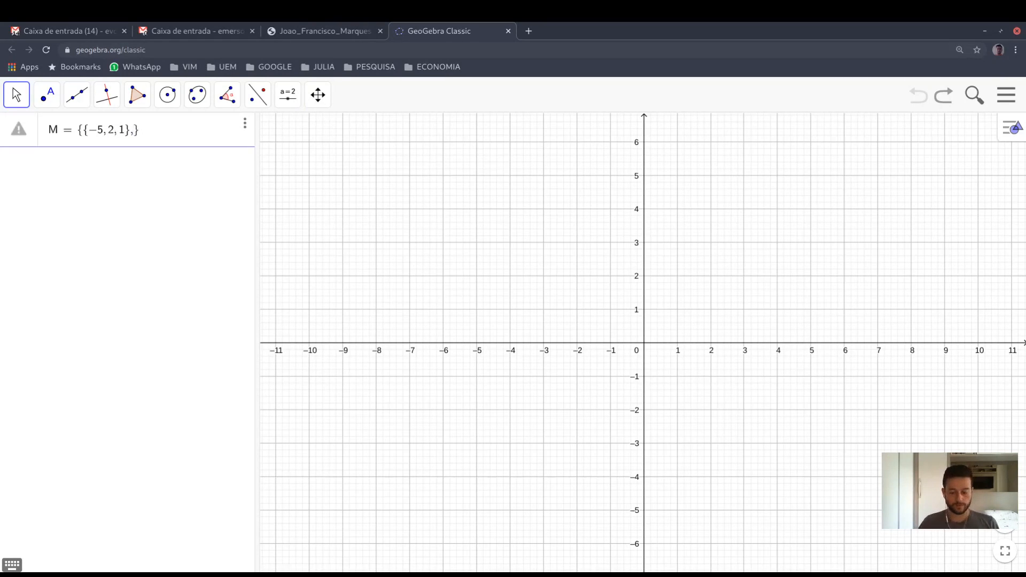
pyautogui.write('{ ')
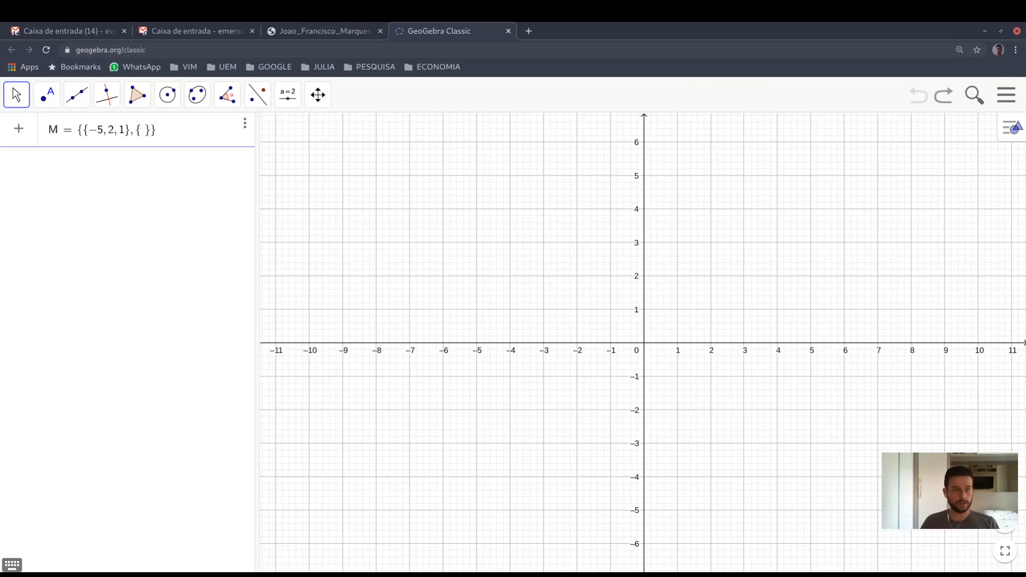
pyautogui.write('1, 2')
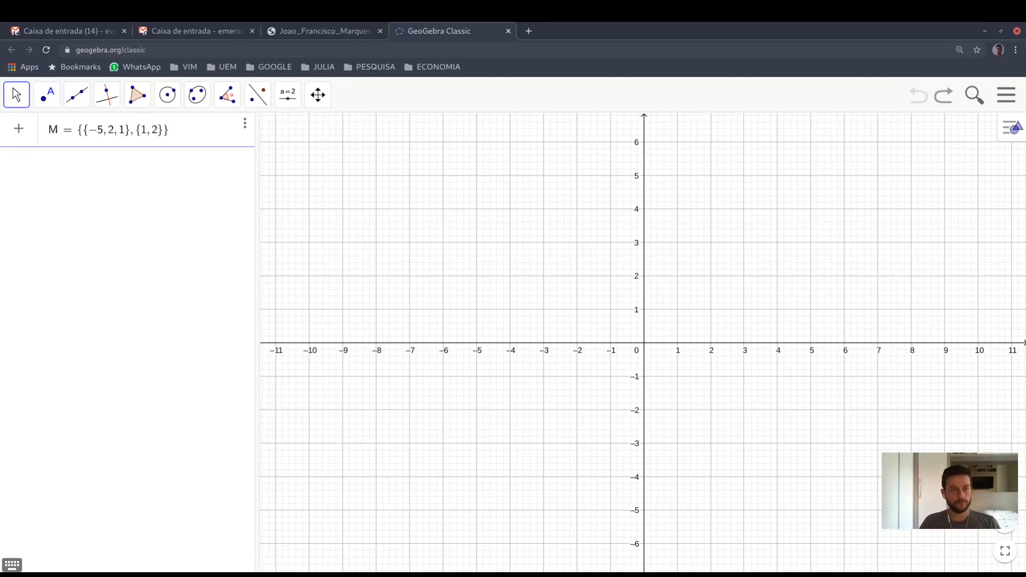
pyautogui.write(', -1')
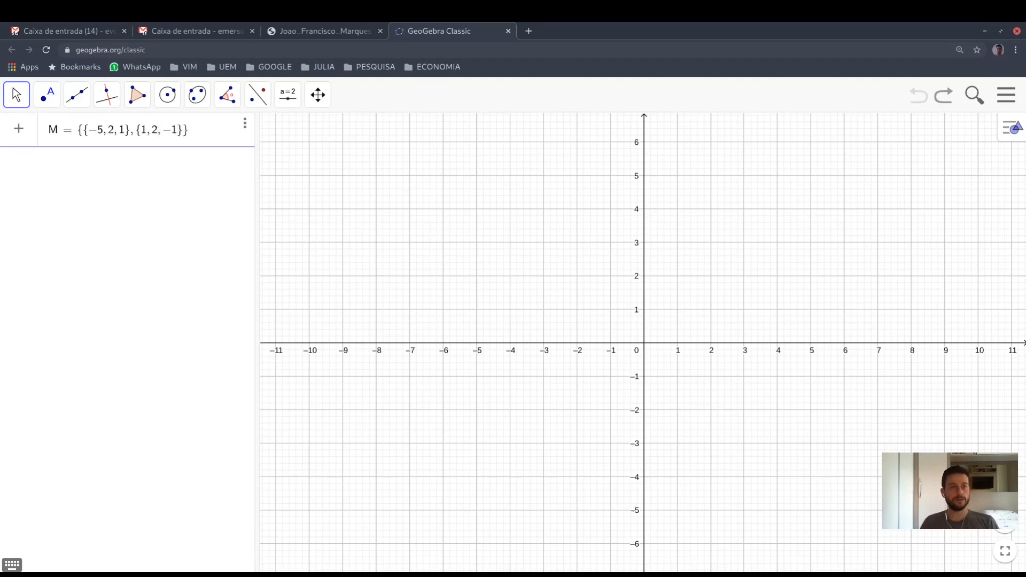
pyautogui.press('Return')
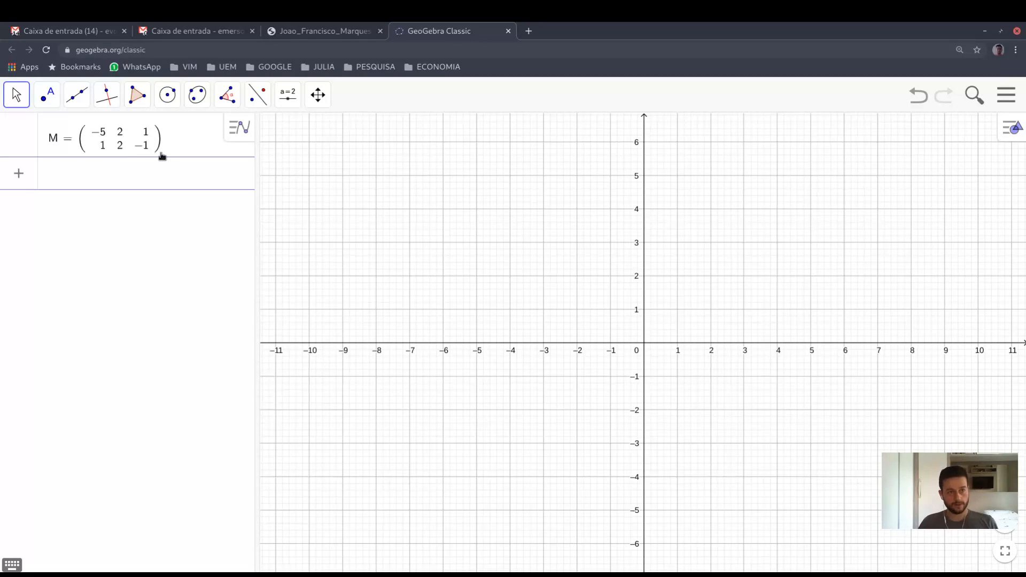
# Step: Define a second matrix N with the rows {1, 2} and {3, 4}
pyautogui.write('m')
pyautogui.press('BackSpace')
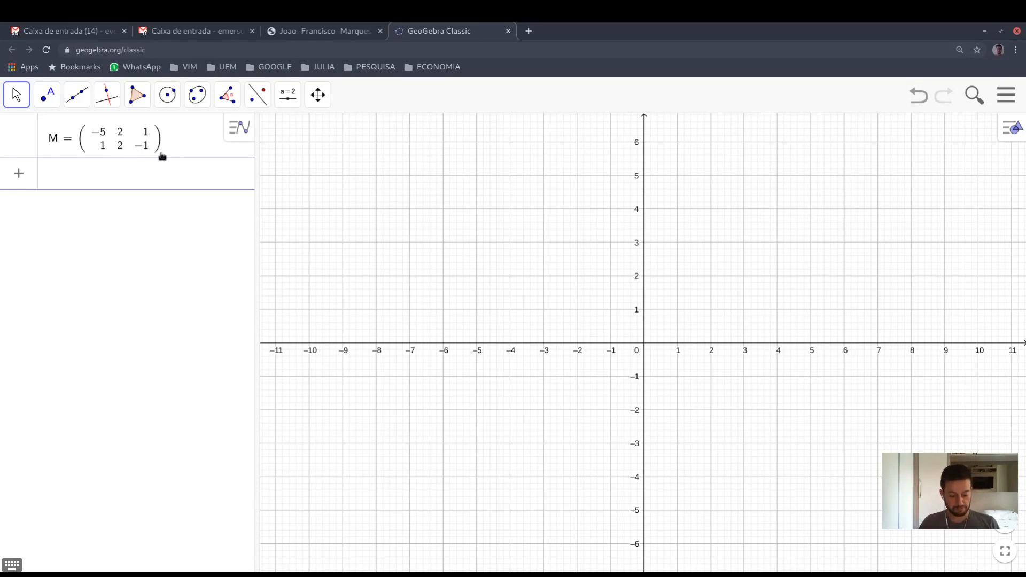
pyautogui.write('N = ')
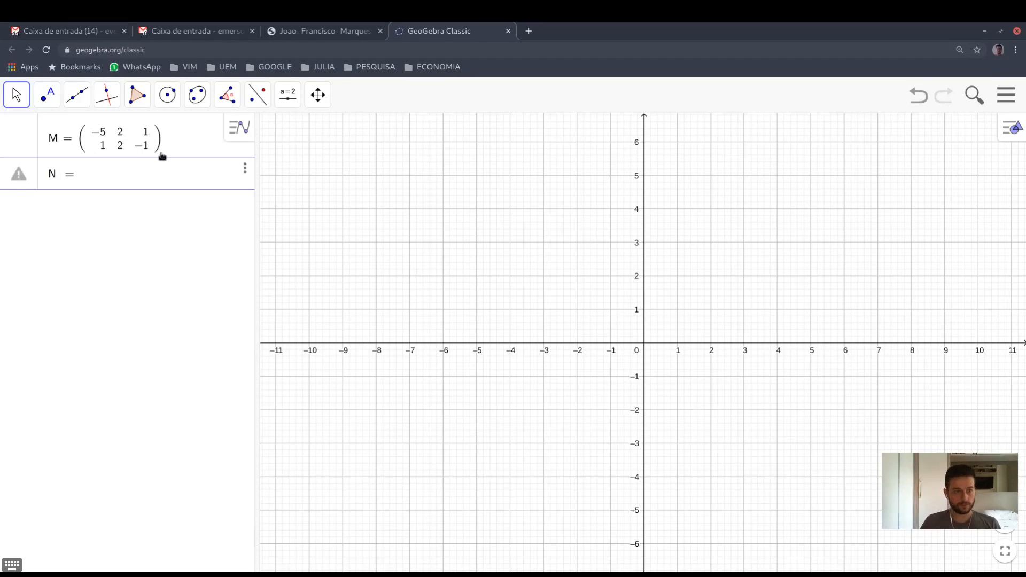
pyautogui.write('{')
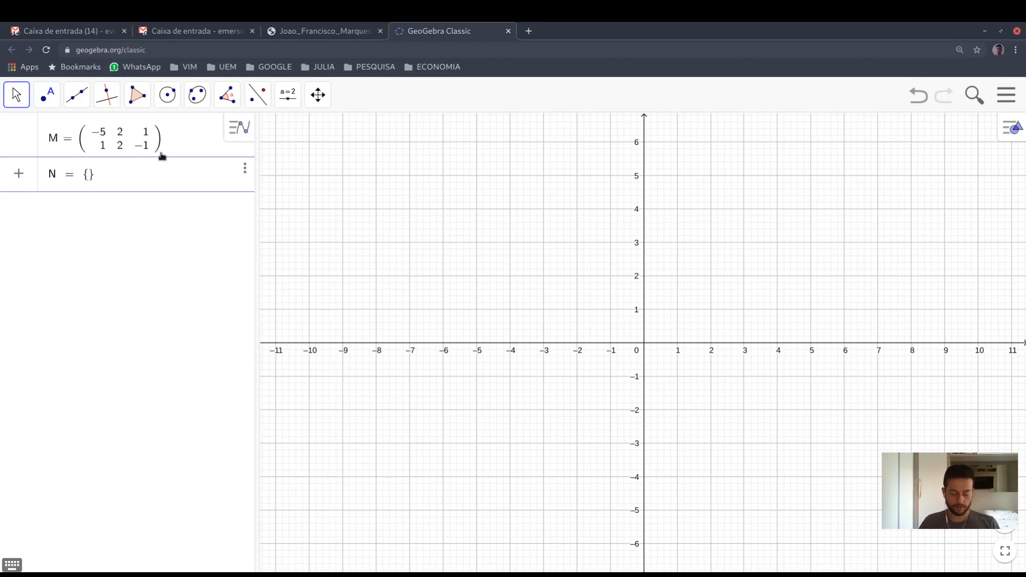
pyautogui.write('{1,2},{3,4')
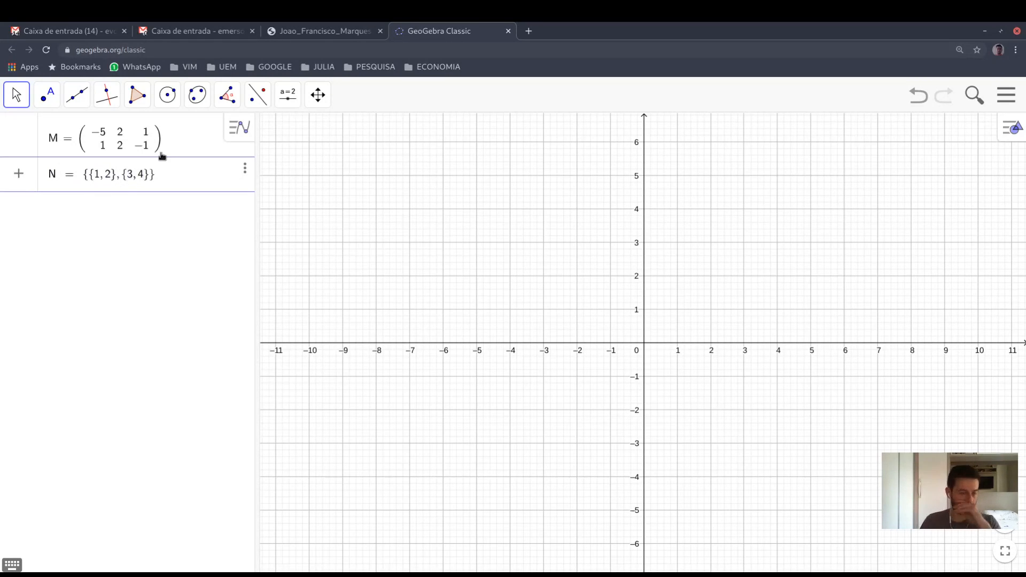
pyautogui.press('Return')
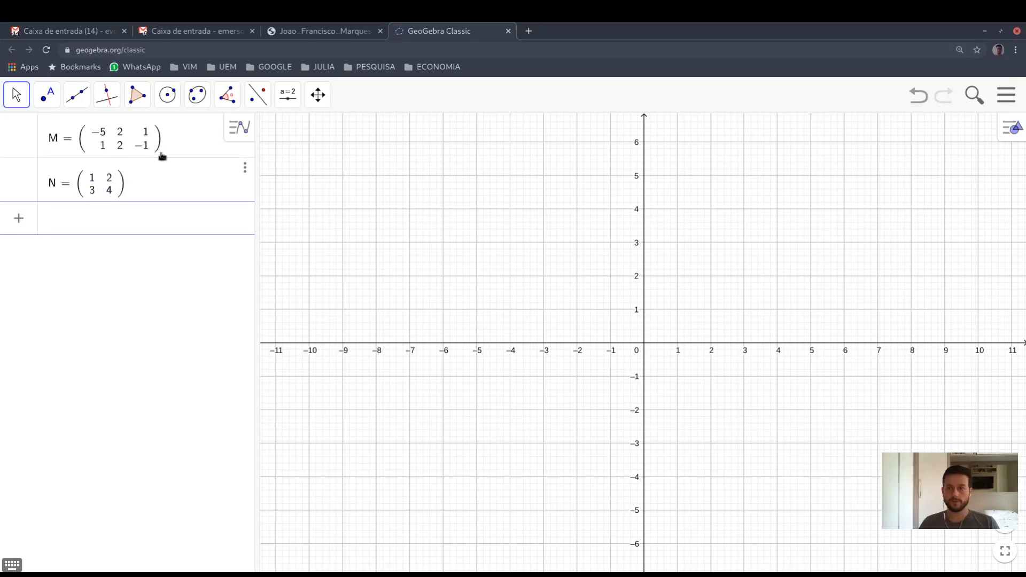
# Step: Create an identity matrix of order 3 with the MatrizIdentidade command
pyautogui.write('matr')
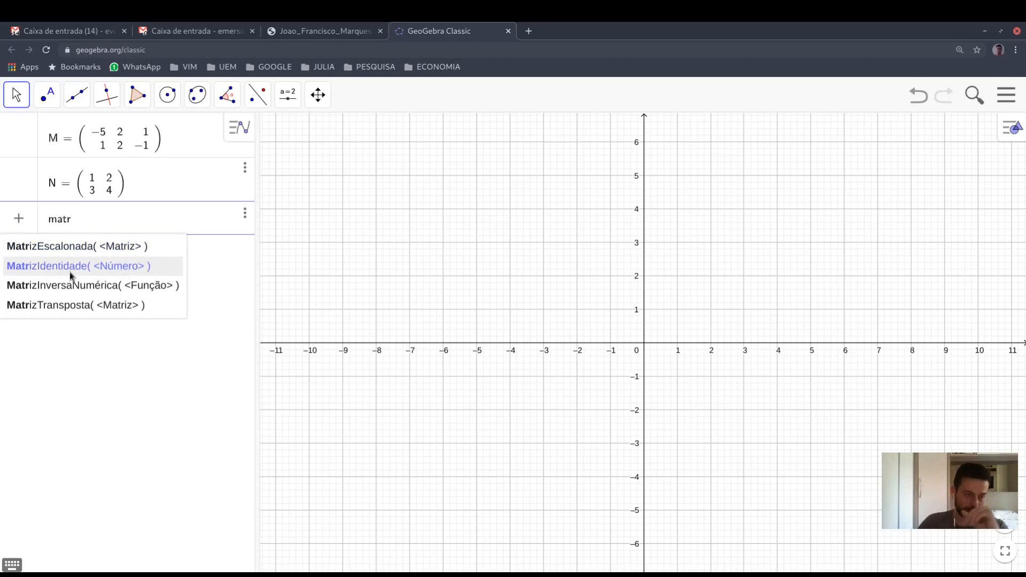
pyautogui.click(130, 277)
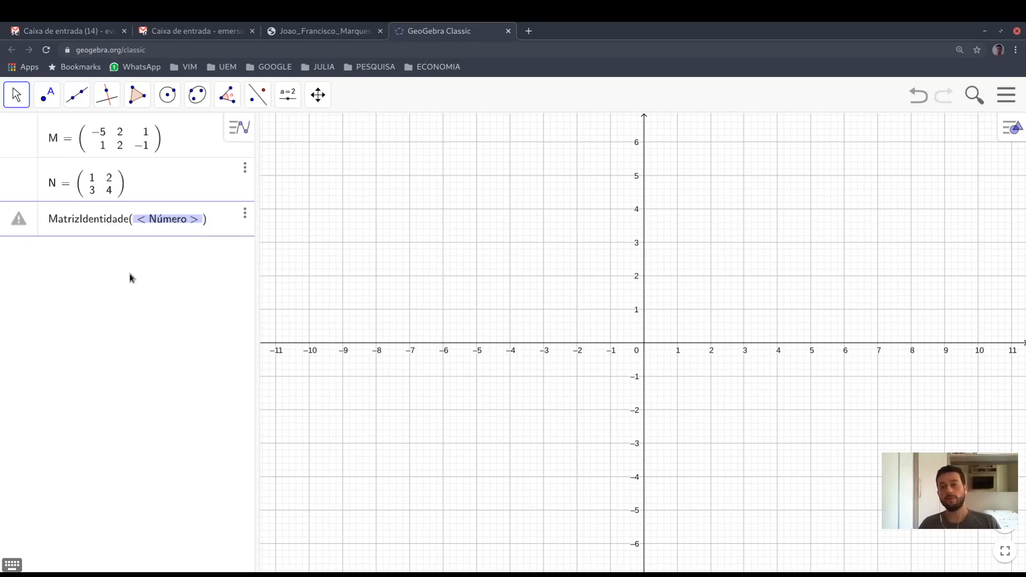
pyautogui.write('3')
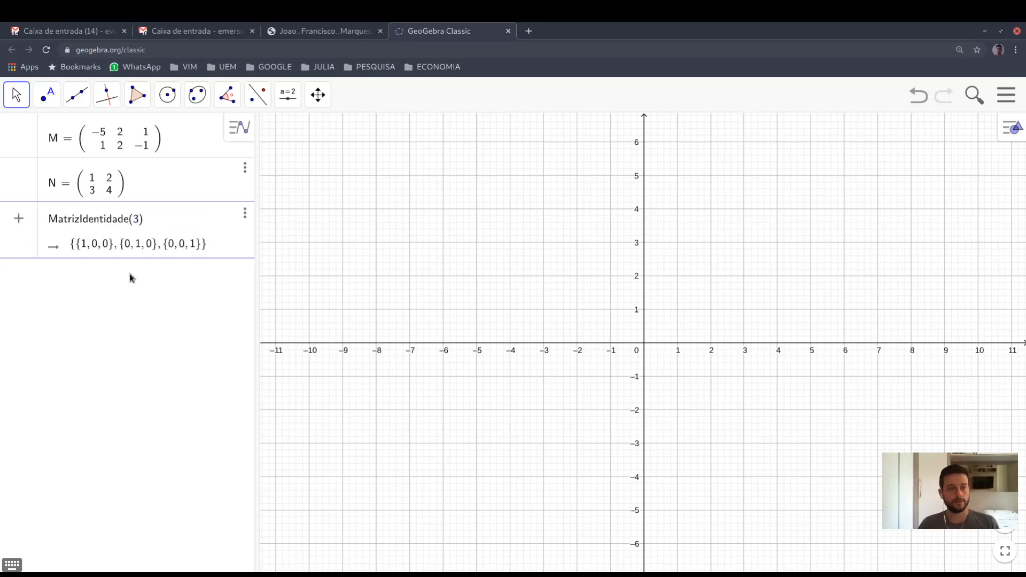
pyautogui.press('Return')
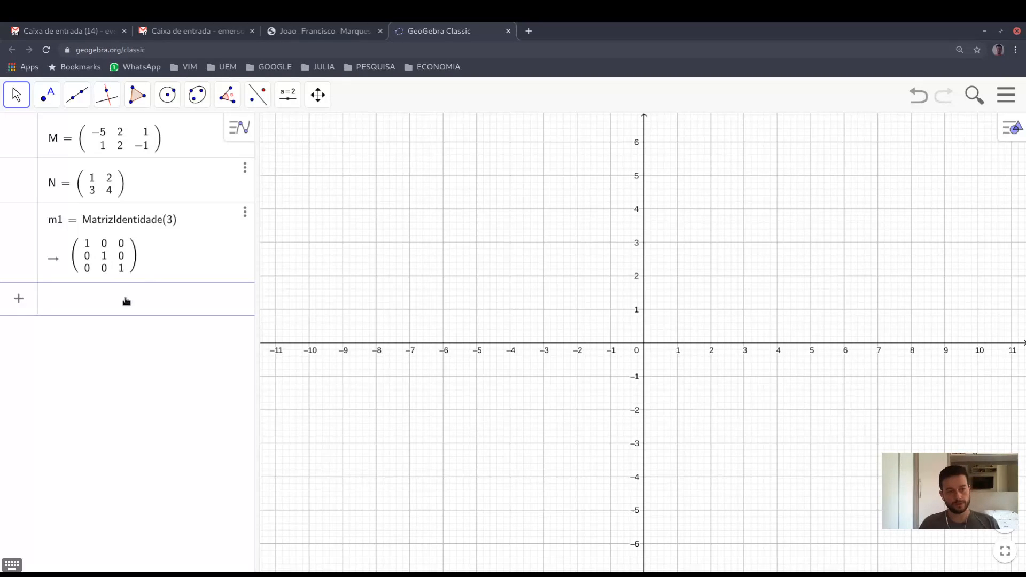
# Step: Compute the transpose of matrix M with the MatrizTransposta command
pyautogui.write('Mat')
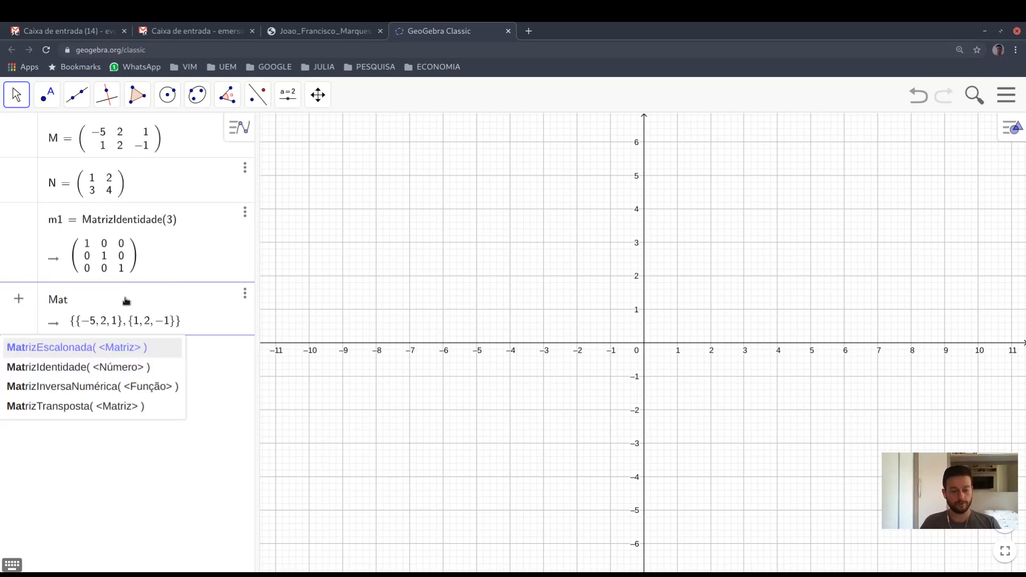
pyautogui.press('Down')
pyautogui.press('Down')
pyautogui.press('Down')
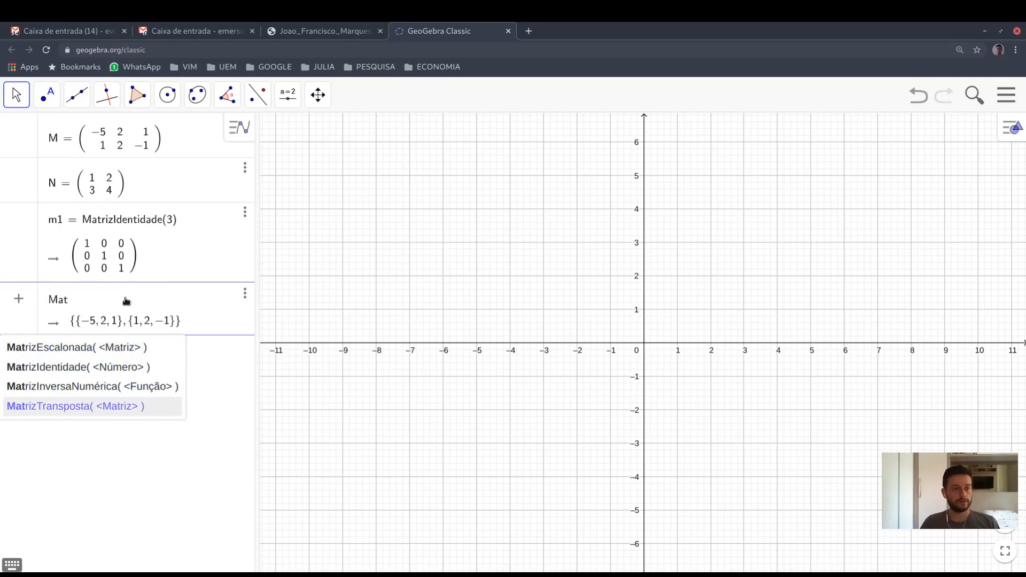
pyautogui.press('Return')
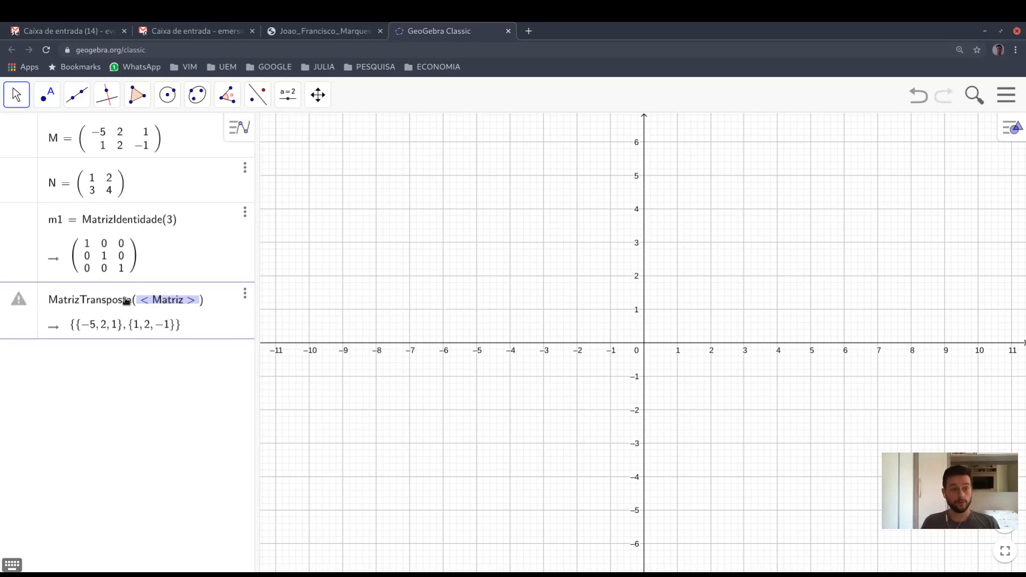
pyautogui.write('M')
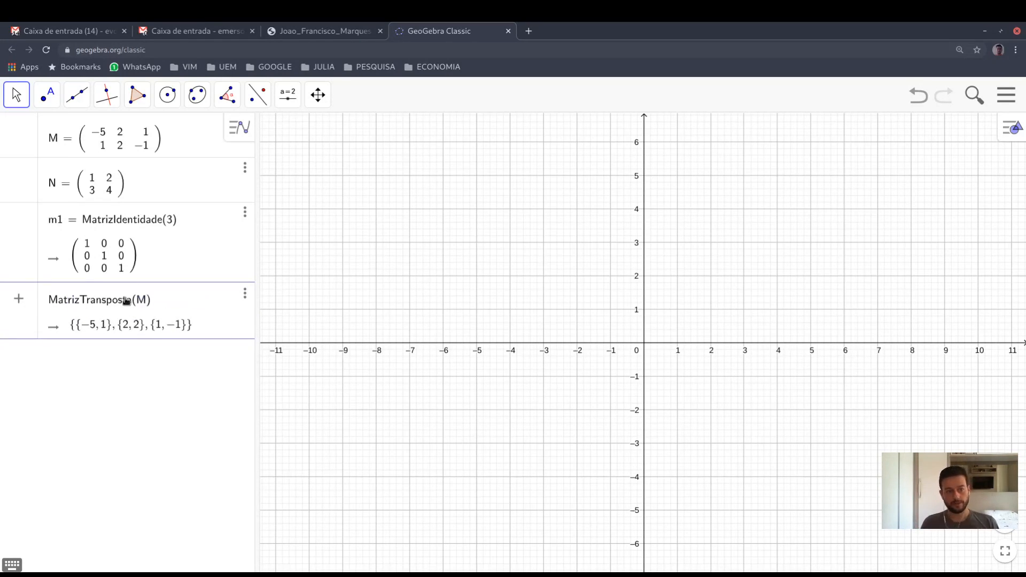
pyautogui.press('Return')
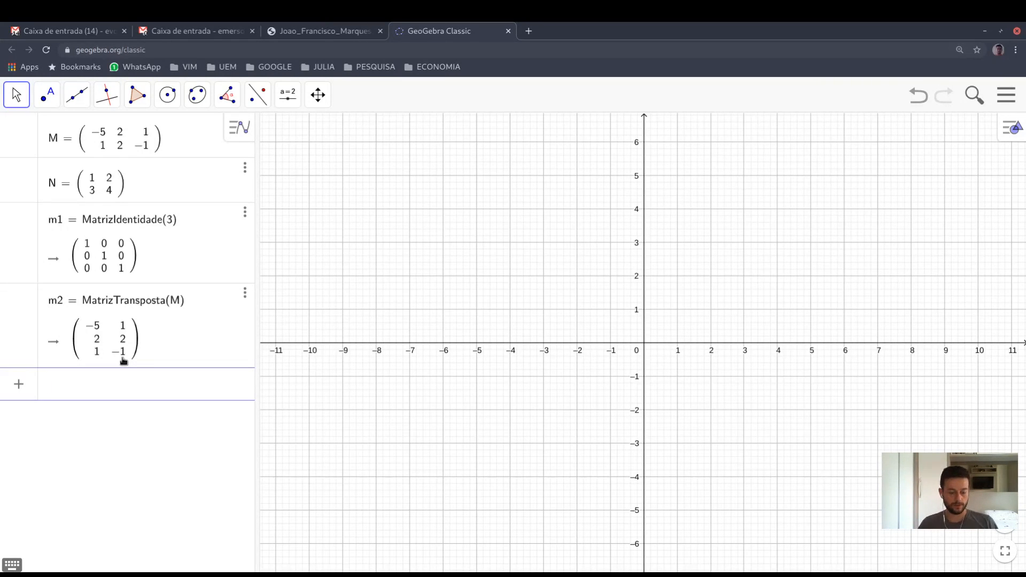
# Step: Define det1 as the determinant of matrix N with the Determinante command
pyautogui.write('det')
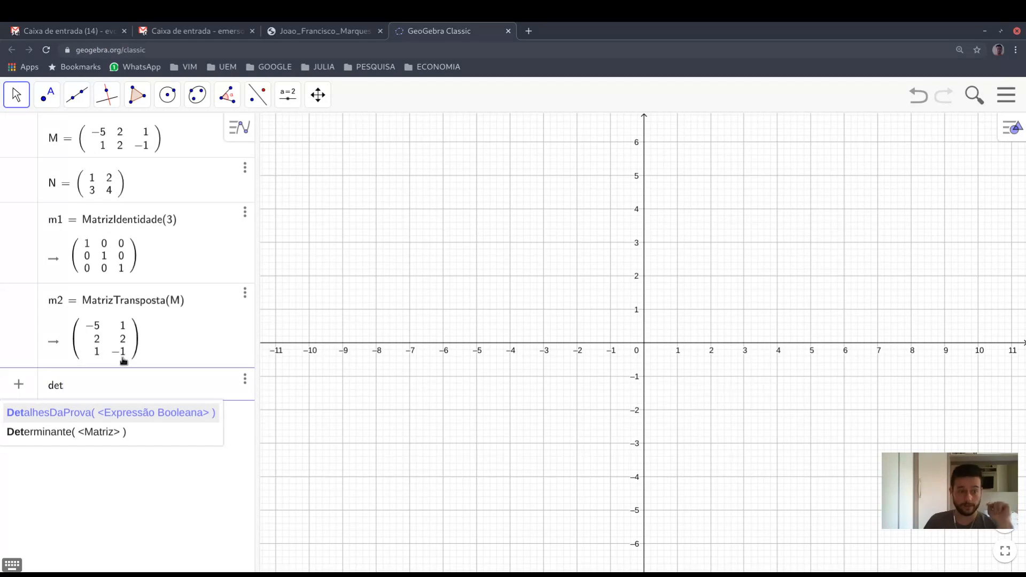
pyautogui.press('Down')
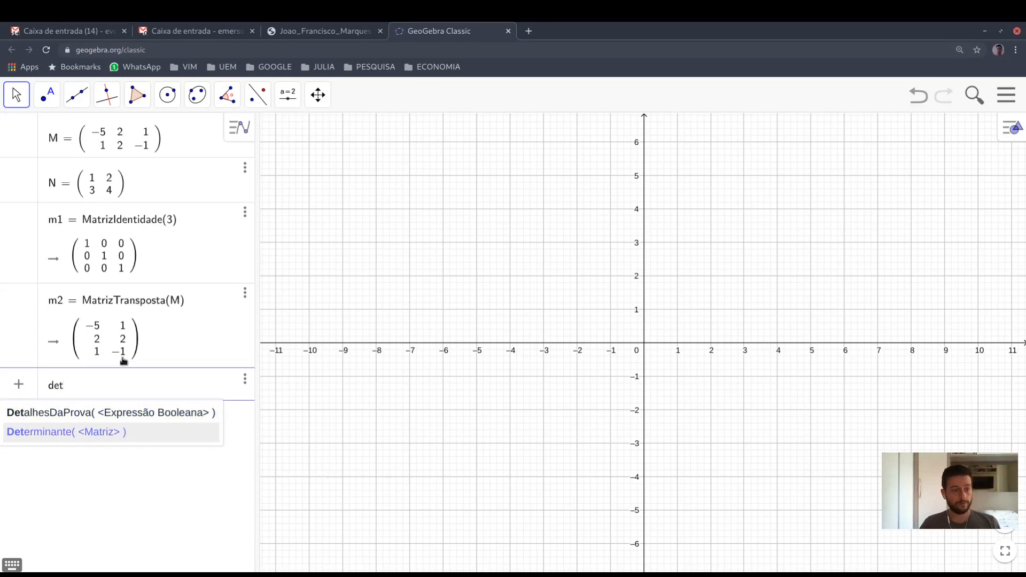
pyautogui.write('=')
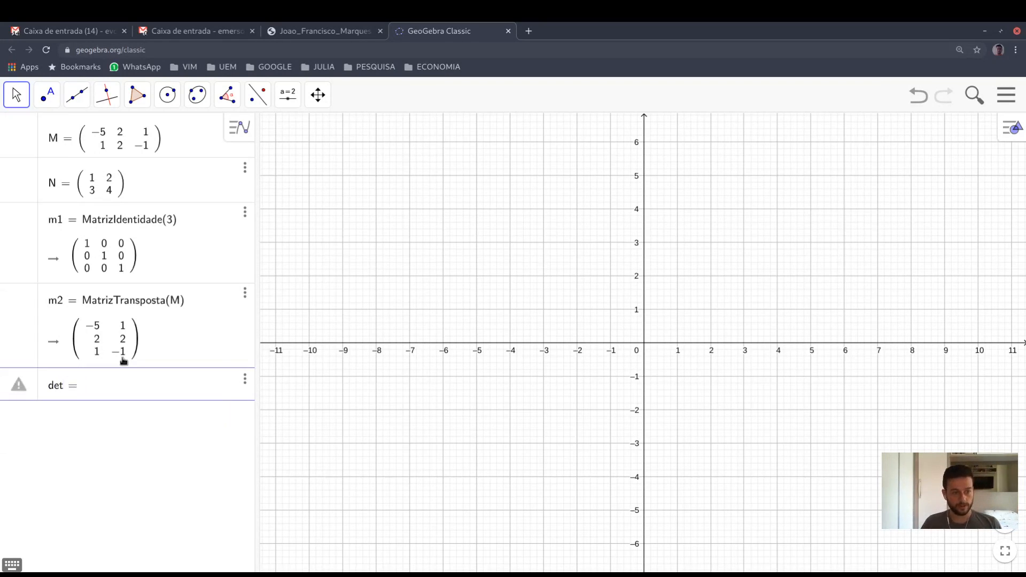
pyautogui.press('BackSpace')
pyautogui.write('1 = ')
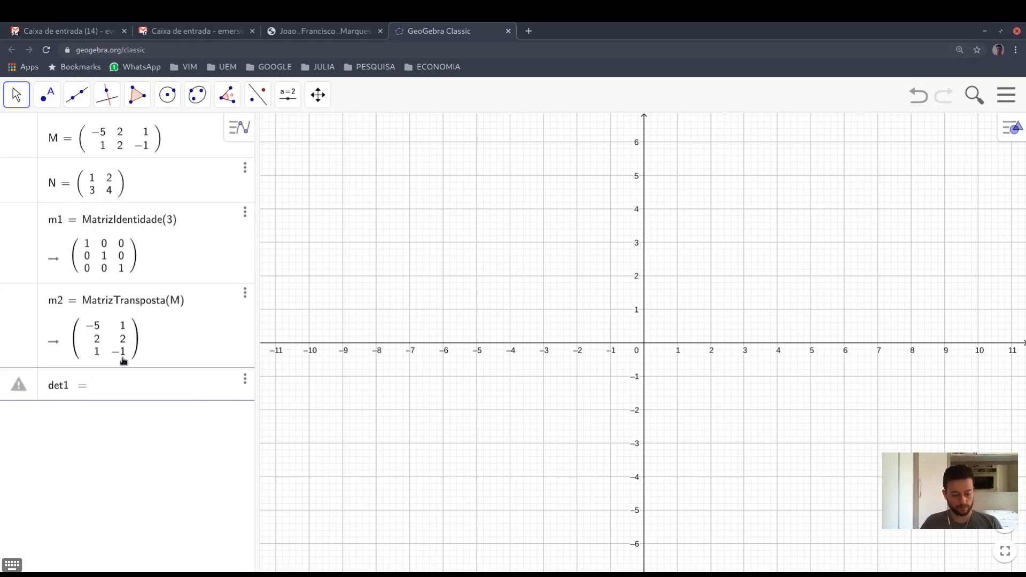
pyautogui.write('Dete')
pyautogui.press('Return')
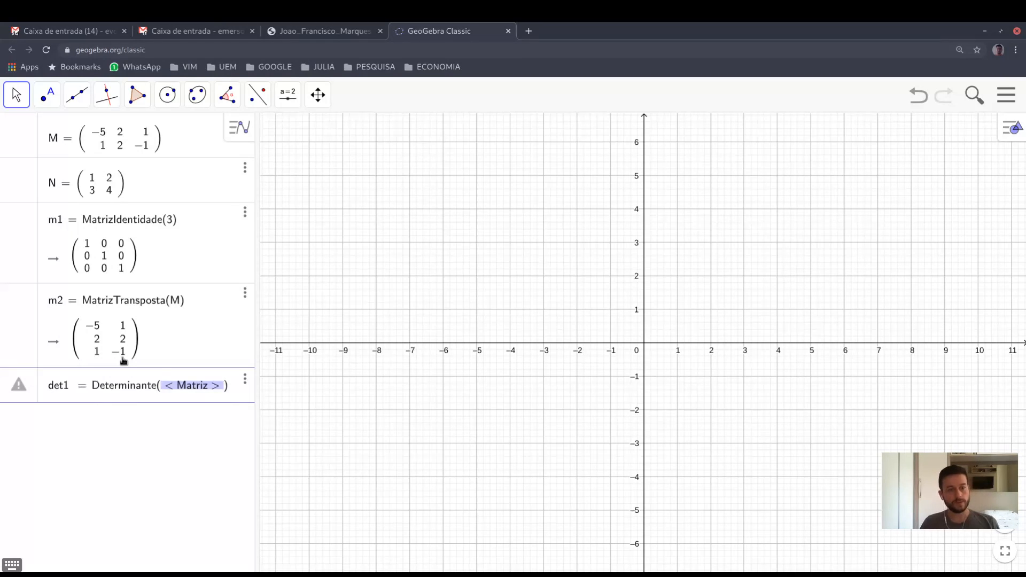
pyautogui.write('N')
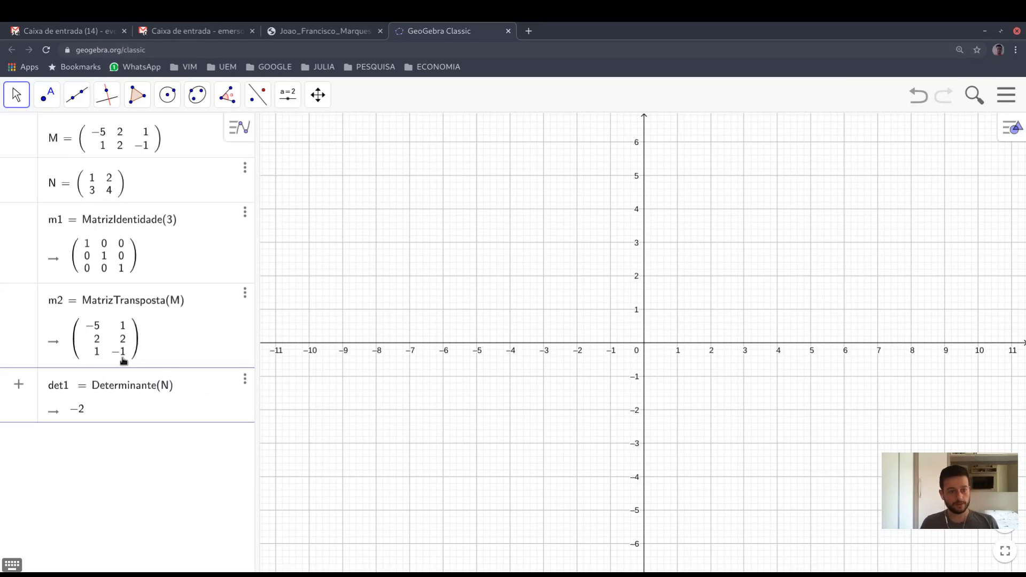
pyautogui.press('Return')
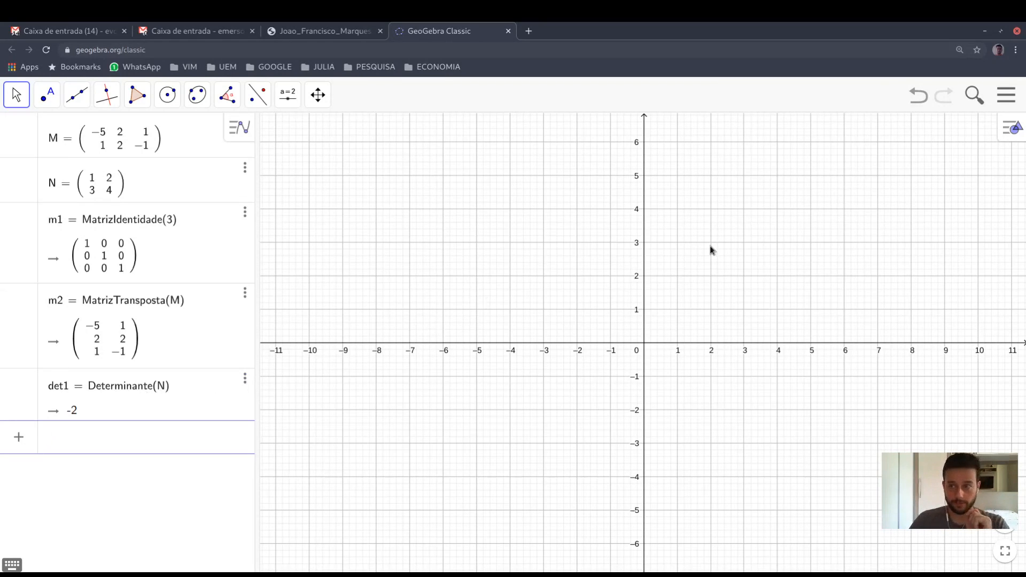
# Step: Undo all the matrix and determinant entries back to an empty worksheet
pyautogui.click(911, 102)
pyautogui.click(911, 102)
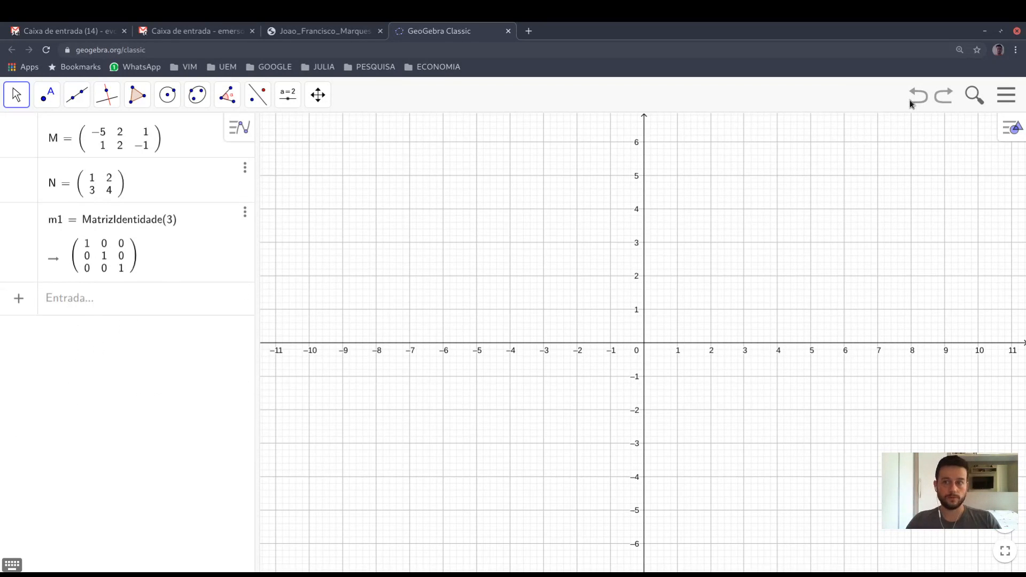
pyautogui.click(912, 103)
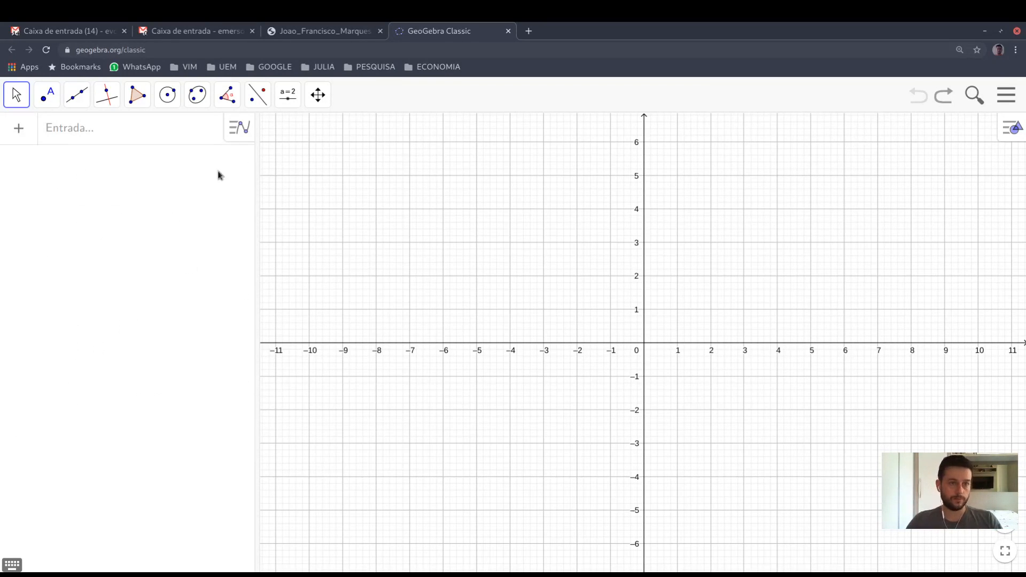
# Step: Create number sliders a and b in the graphics view, each ranging from -5 to 5 with an increment of 0.1
pyautogui.click(295, 106)
pyautogui.click(299, 134)
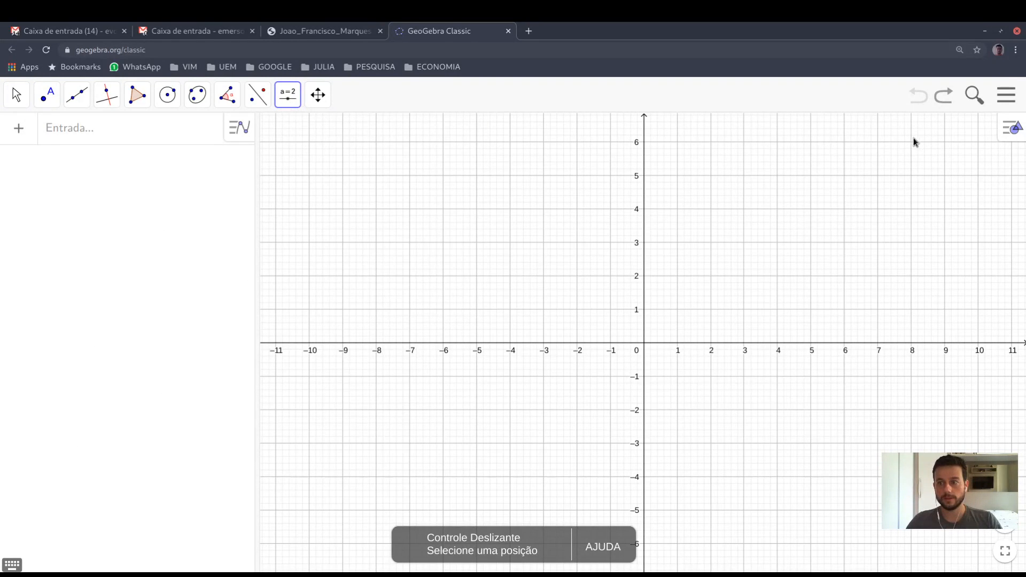
pyautogui.click(945, 141)
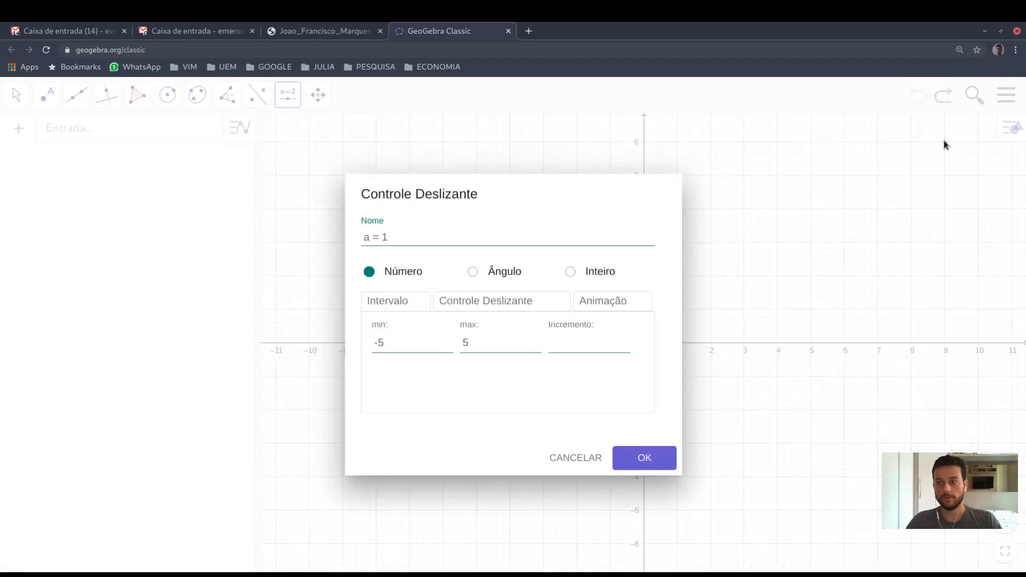
pyautogui.write('0.1')
pyautogui.press('Return')
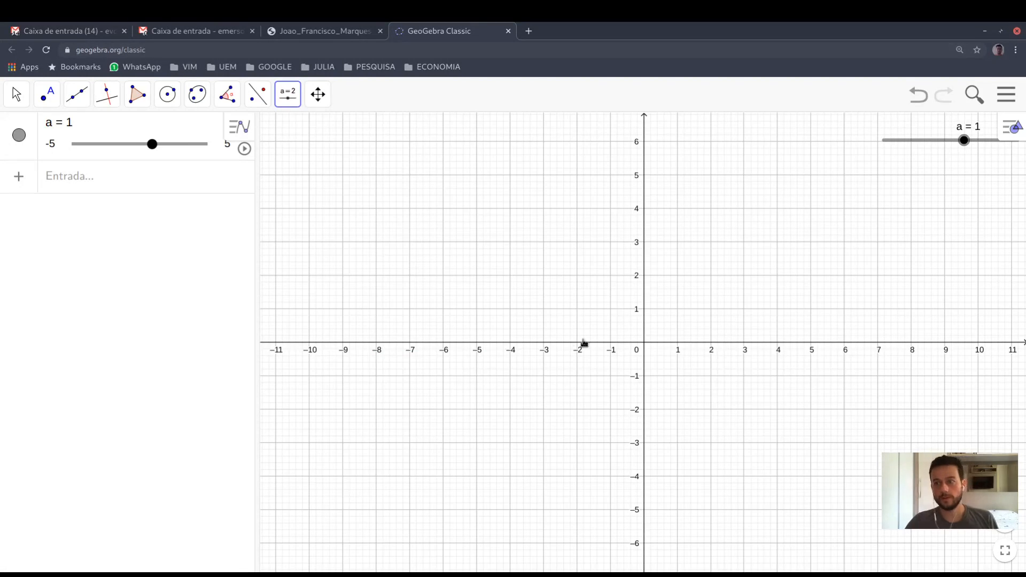
pyautogui.click(979, 154)
pyautogui.click(592, 346)
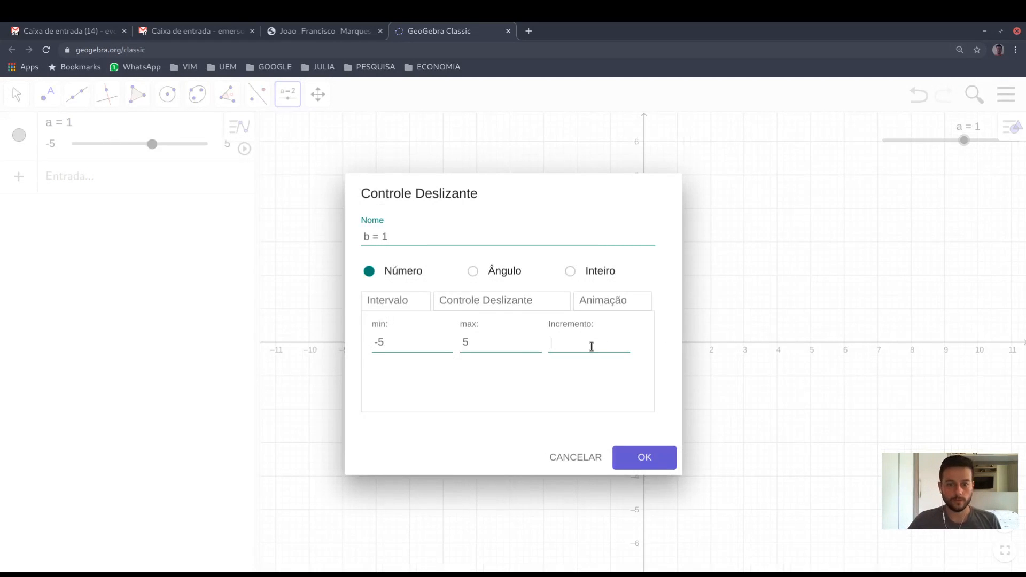
pyautogui.write('0.1')
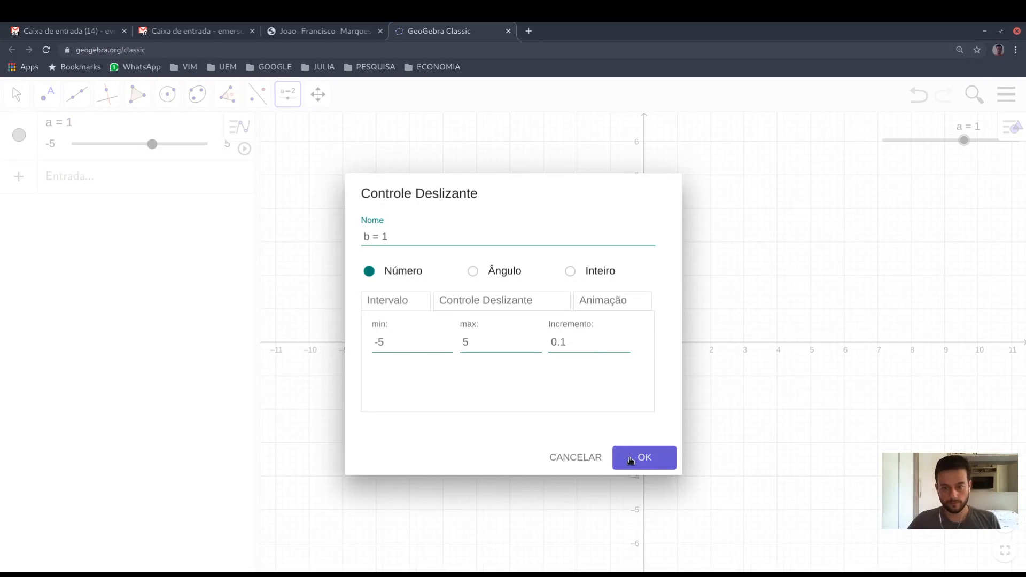
pyautogui.click(631, 461)
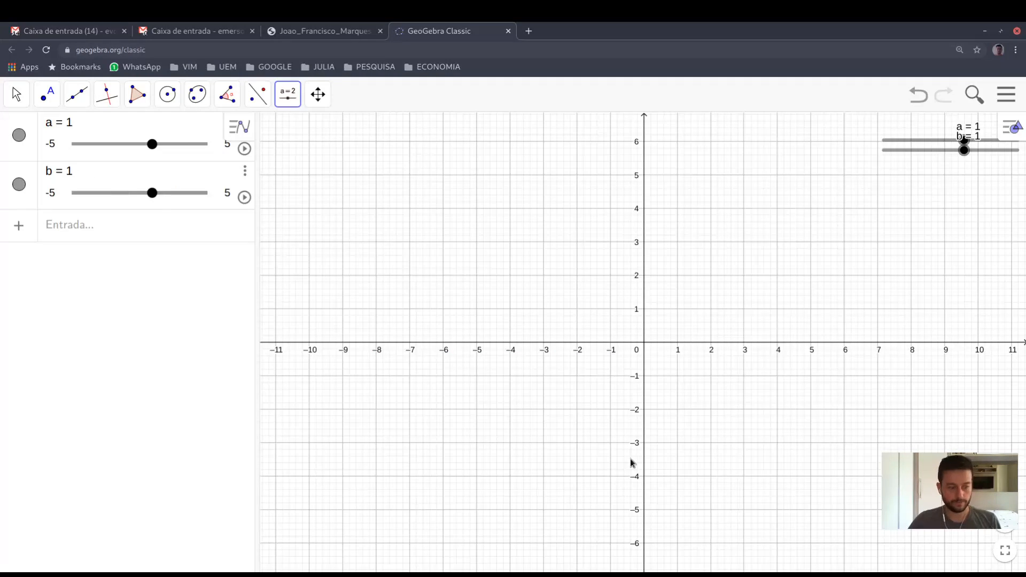
# Step: Create number sliders c and d below slider b, each ranging from -5 to 5 with an increment of 0.1
pyautogui.click(980, 163)
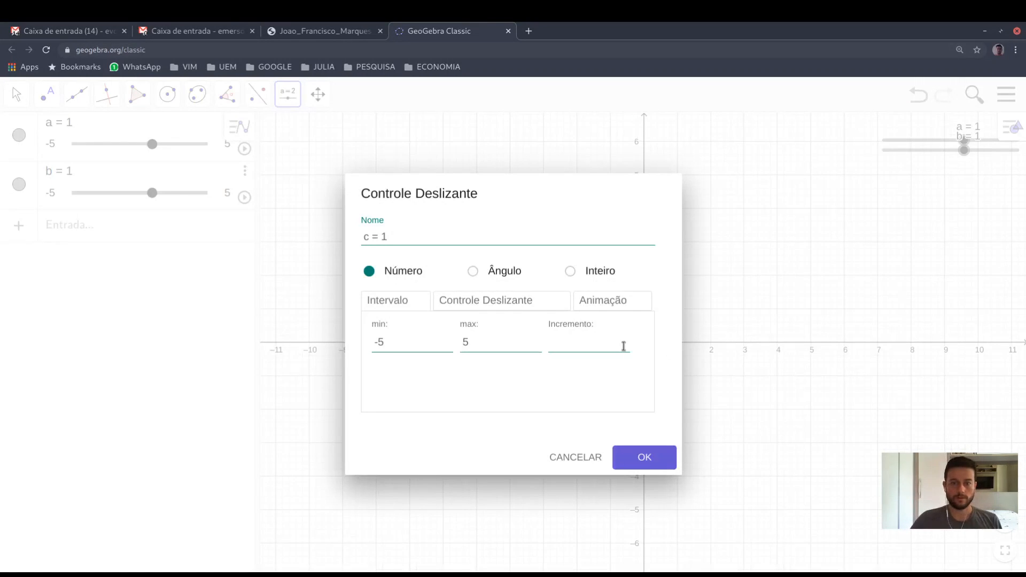
pyautogui.write('0.1')
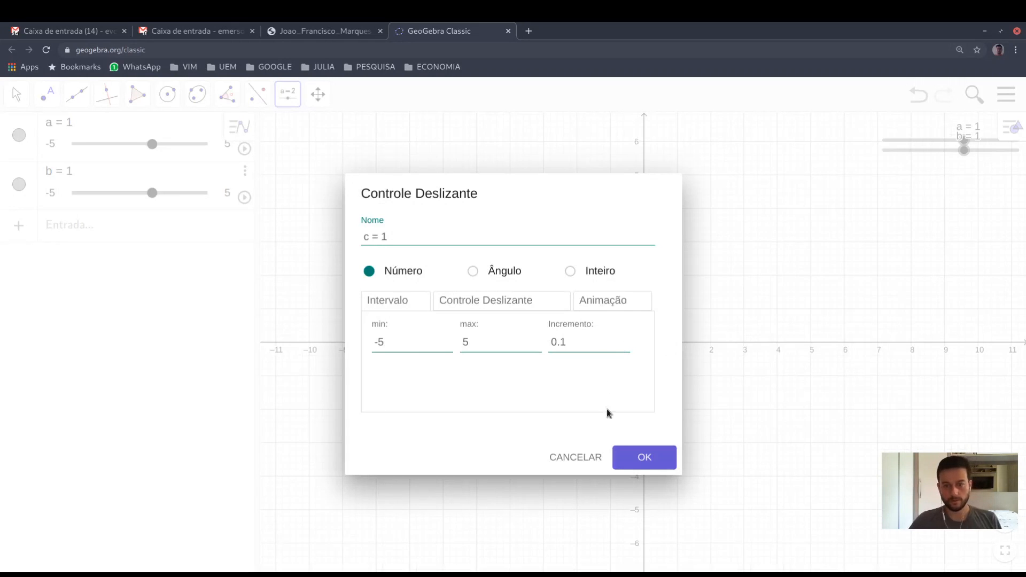
pyautogui.click(627, 463)
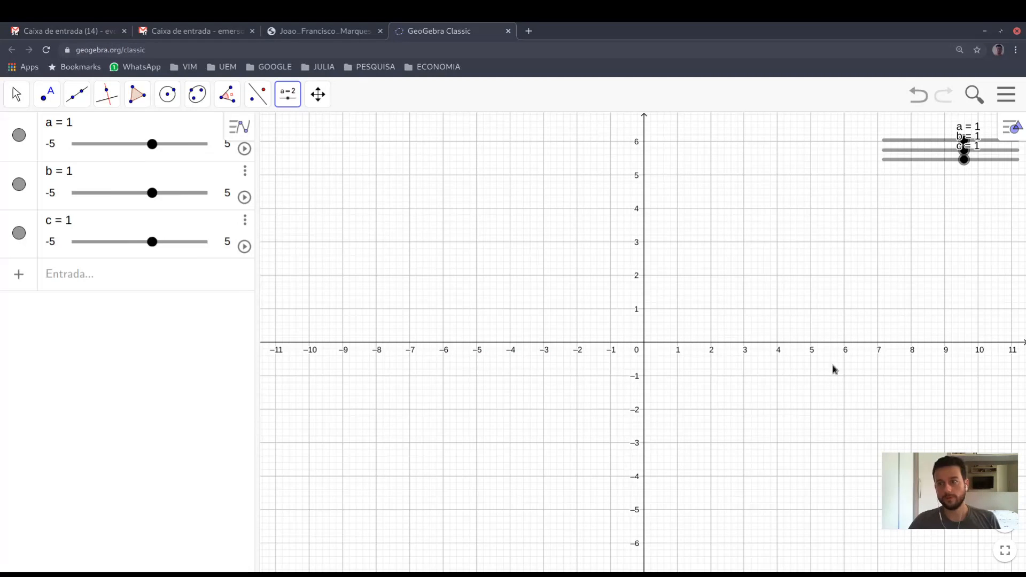
pyautogui.click(980, 178)
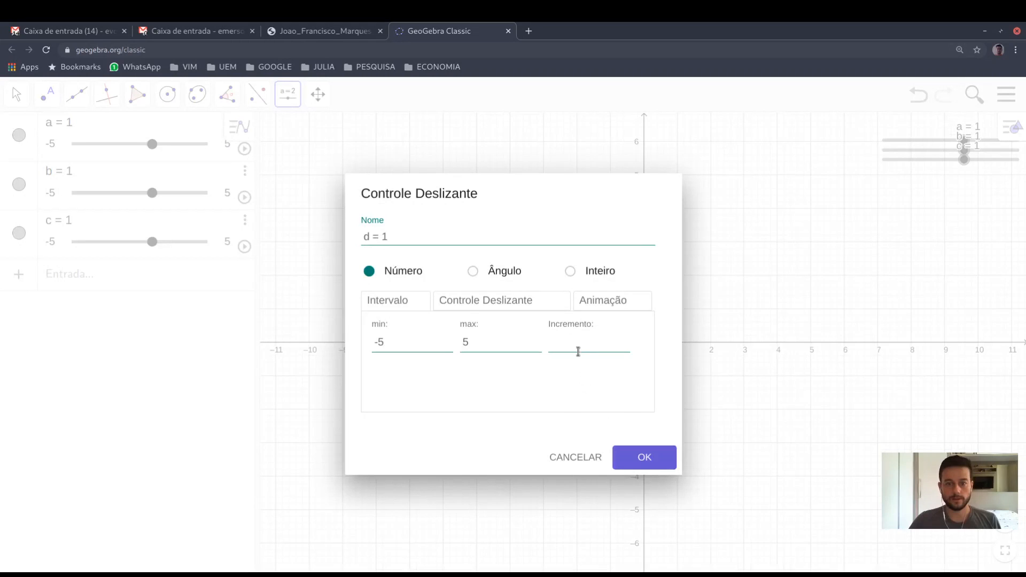
pyautogui.click(578, 349)
pyautogui.write('0.1')
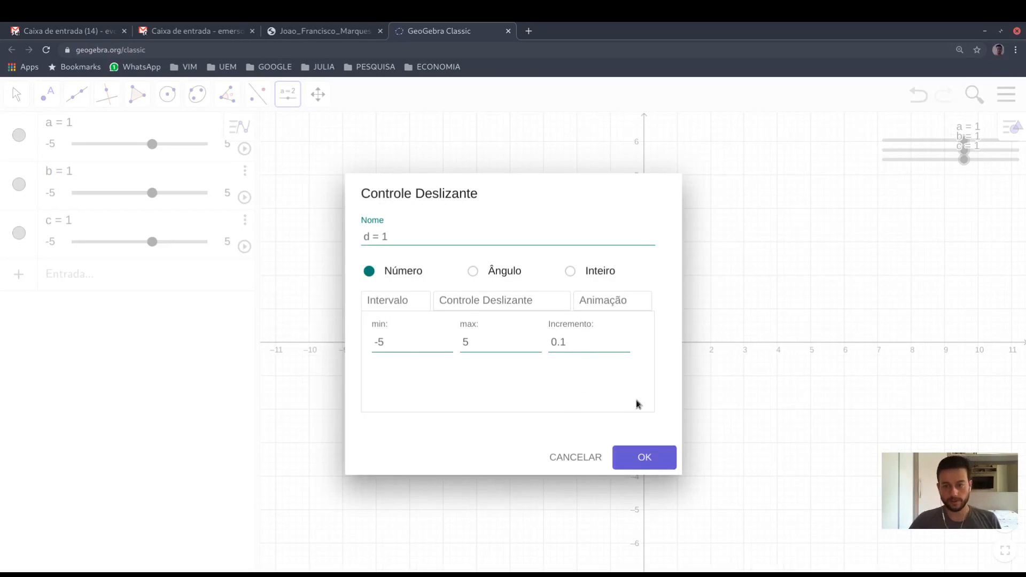
pyautogui.click(662, 464)
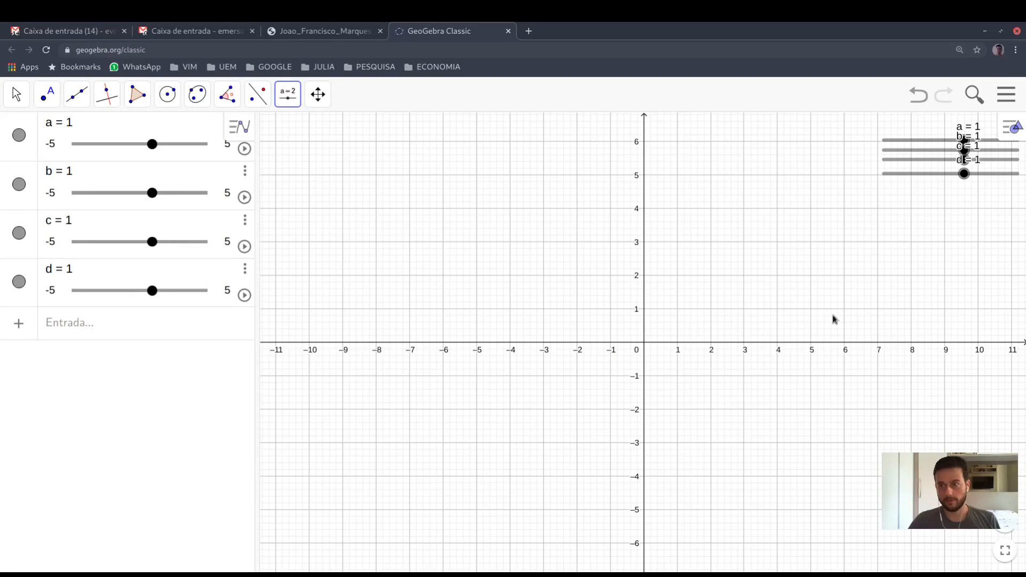
# Step: Create number sliders e and f below slider d, each ranging from -5 to 5 with an increment of 0.1
pyautogui.click(978, 189)
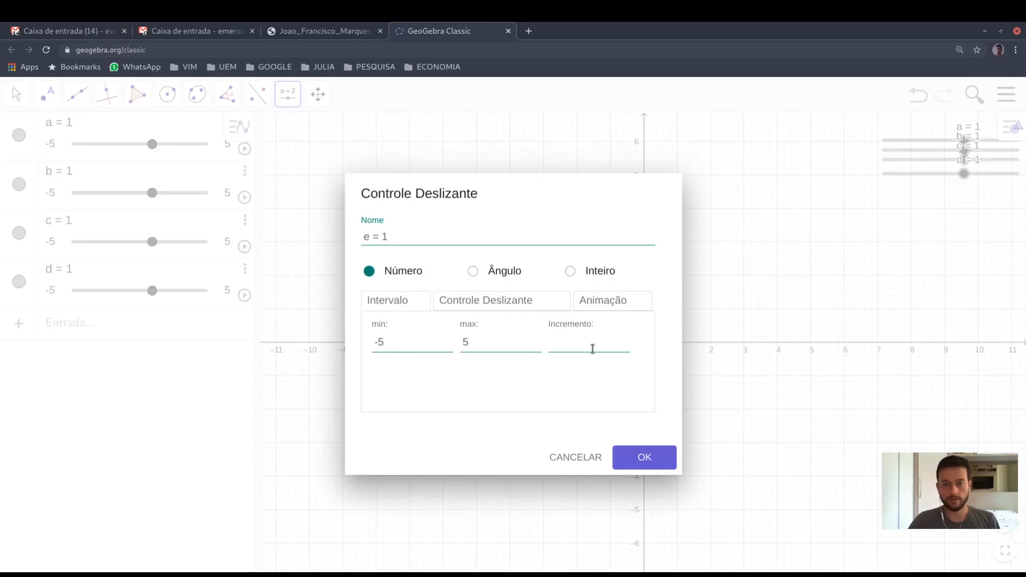
pyautogui.write('0.1')
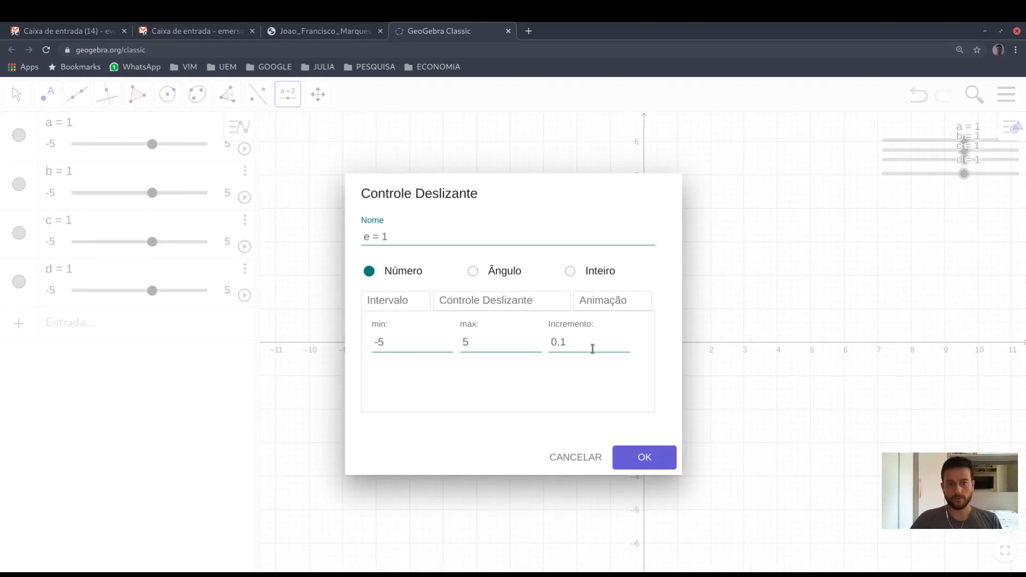
pyautogui.click(616, 458)
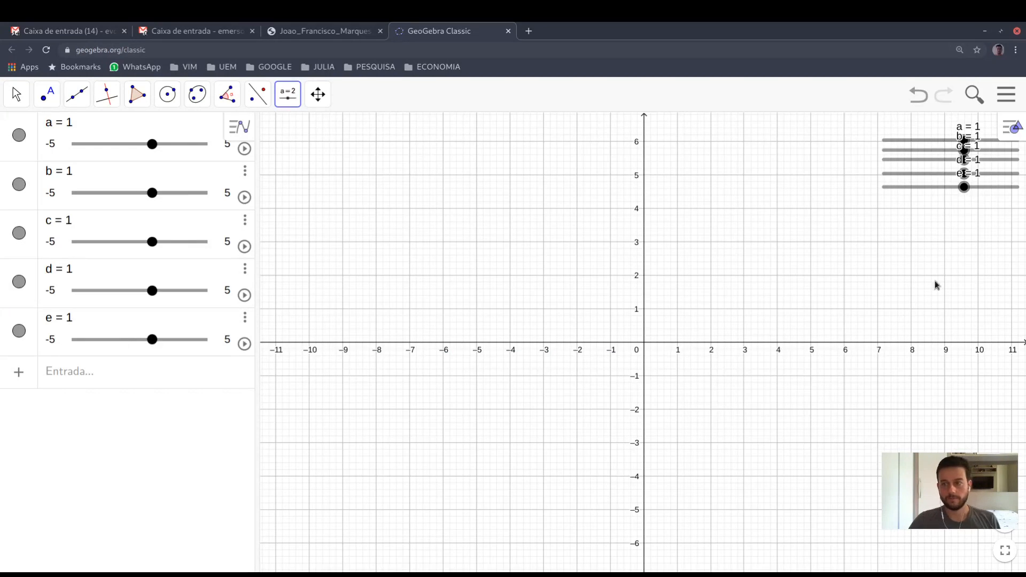
pyautogui.click(977, 210)
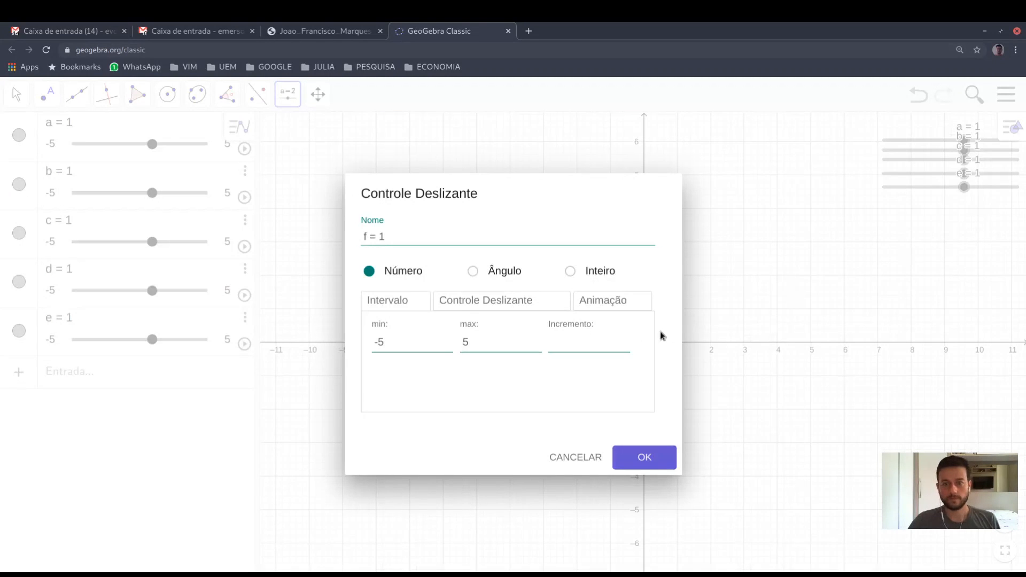
pyautogui.write('0.1')
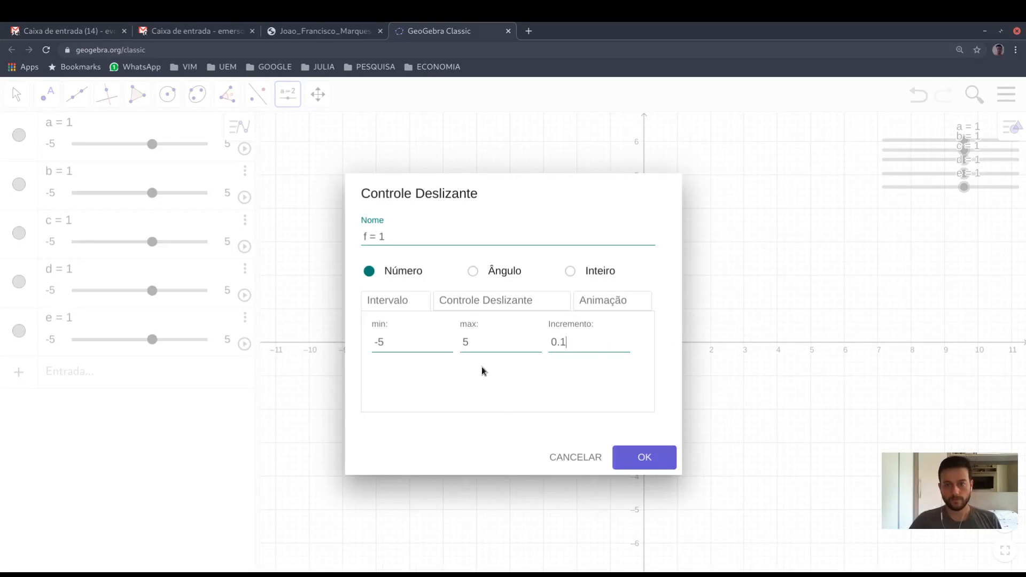
pyautogui.click(623, 457)
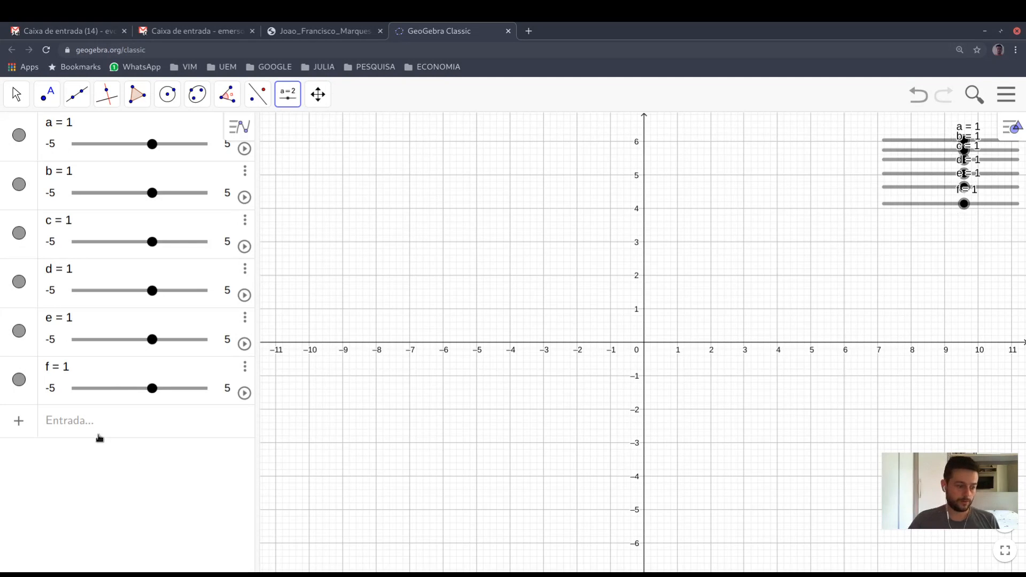
# Step: Enter the two line equations ax + by = c and dx + ey = f
pyautogui.click(100, 437)
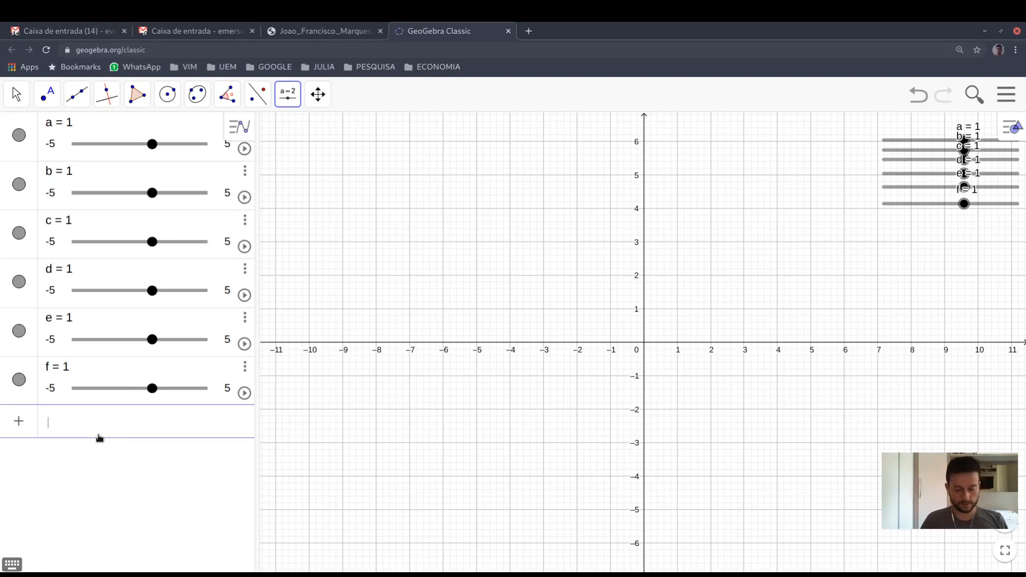
pyautogui.write('ax + by = c')
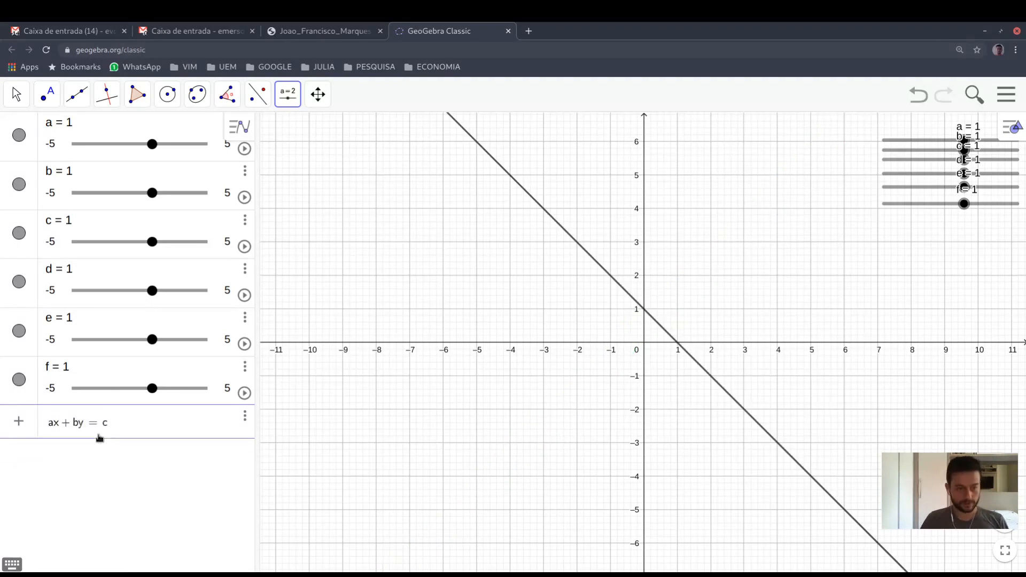
pyautogui.press('Return')
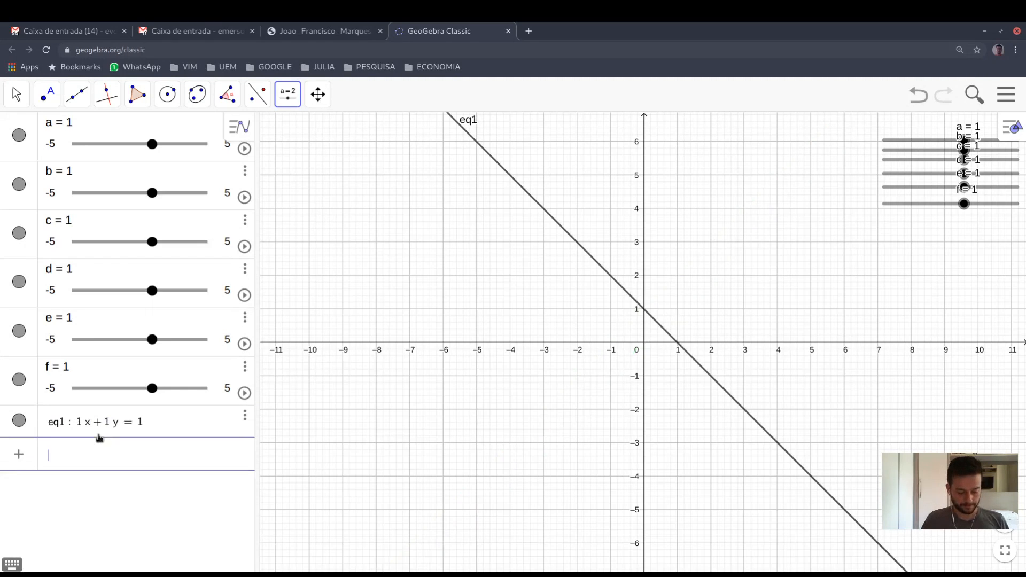
pyautogui.write('dx + ey = ')
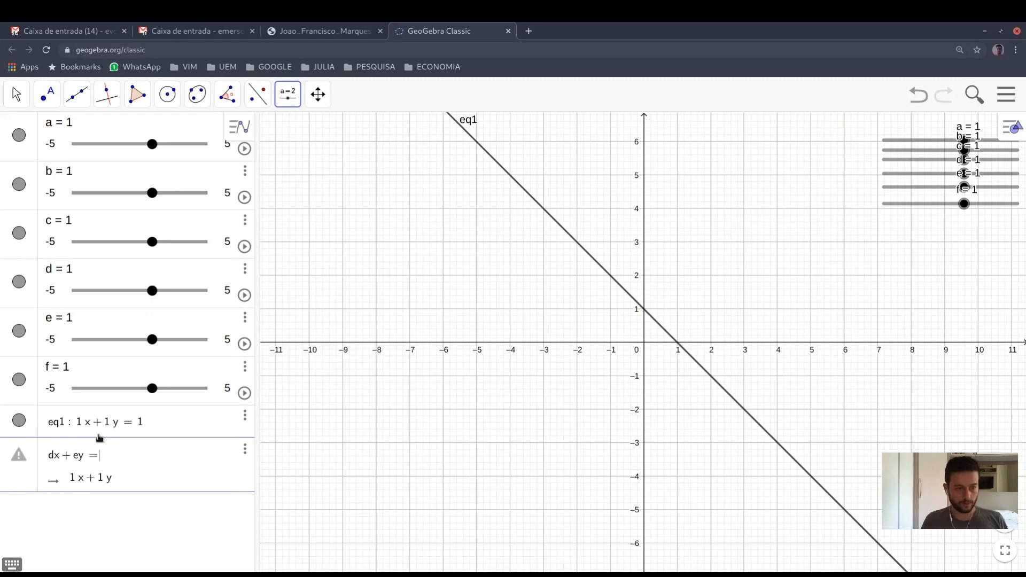
pyautogui.write('f')
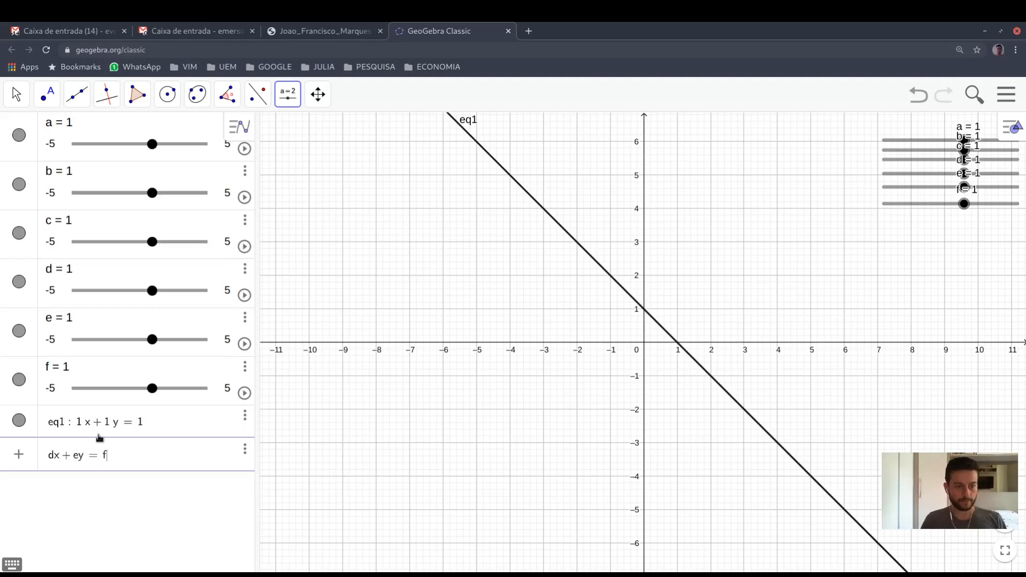
pyautogui.press('Return')
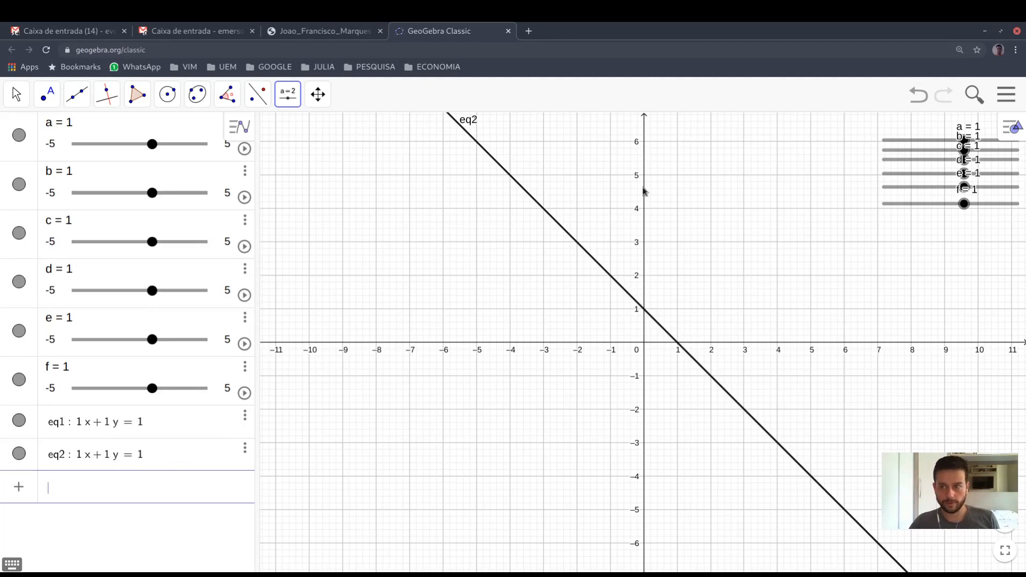
# Step: Spread the overlapping upper sliders apart in the graphics view, and set b to -0.7 and d to -0.2
pyautogui.click(16, 95)
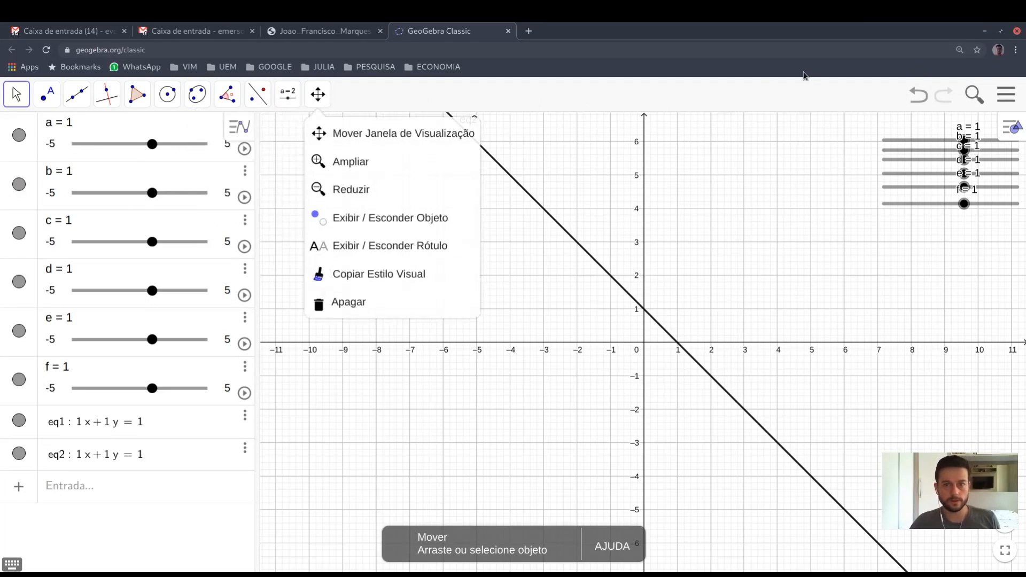
pyautogui.moveTo(969, 142); pyautogui.dragTo(938, 173)
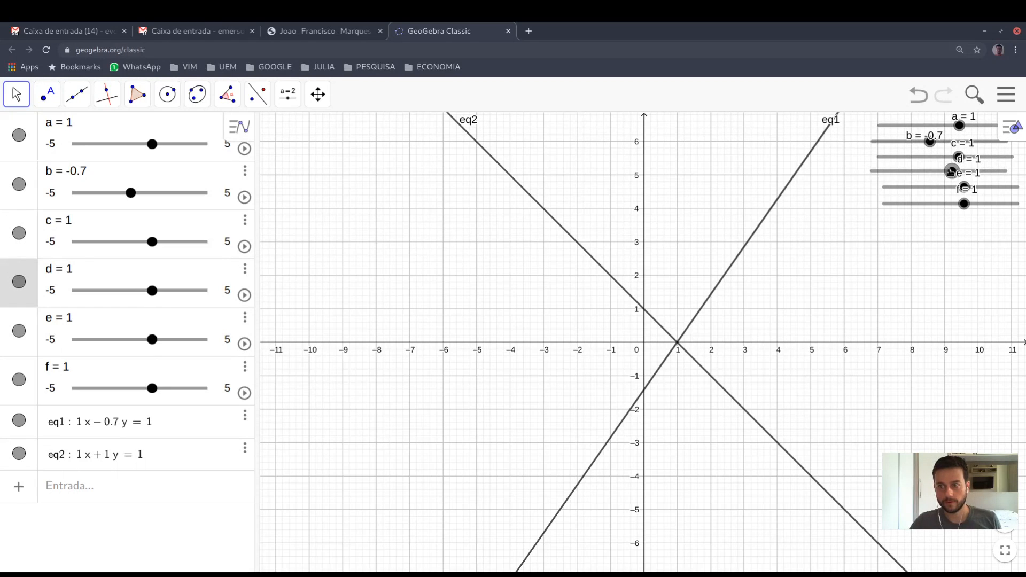
pyautogui.click(938, 173)
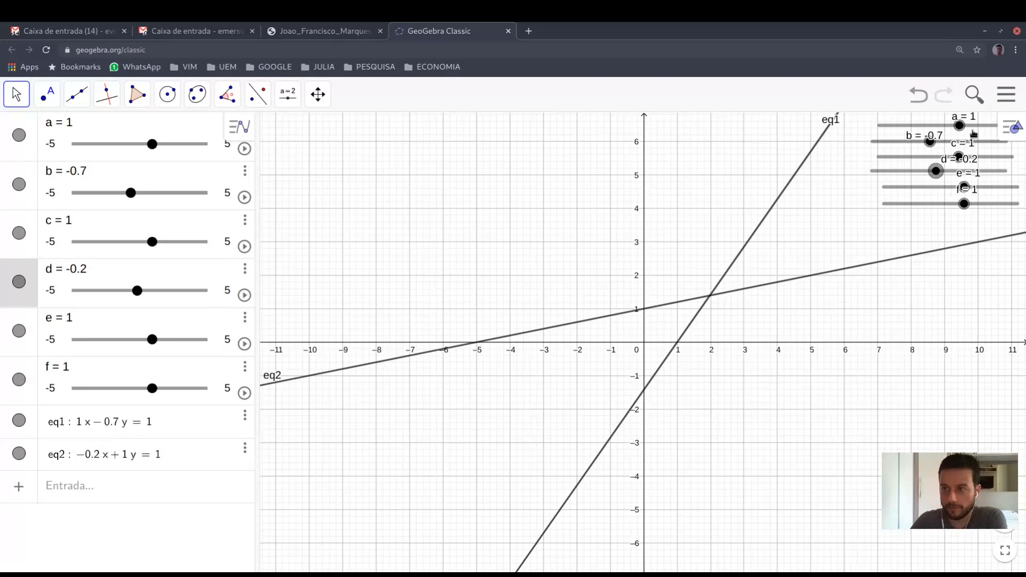
# Step: Set slider a to 2
pyautogui.moveTo(960, 127); pyautogui.dragTo(968, 126)
pyautogui.press('Right')
pyautogui.press('Right')
pyautogui.press('Right')
pyautogui.press('Right')
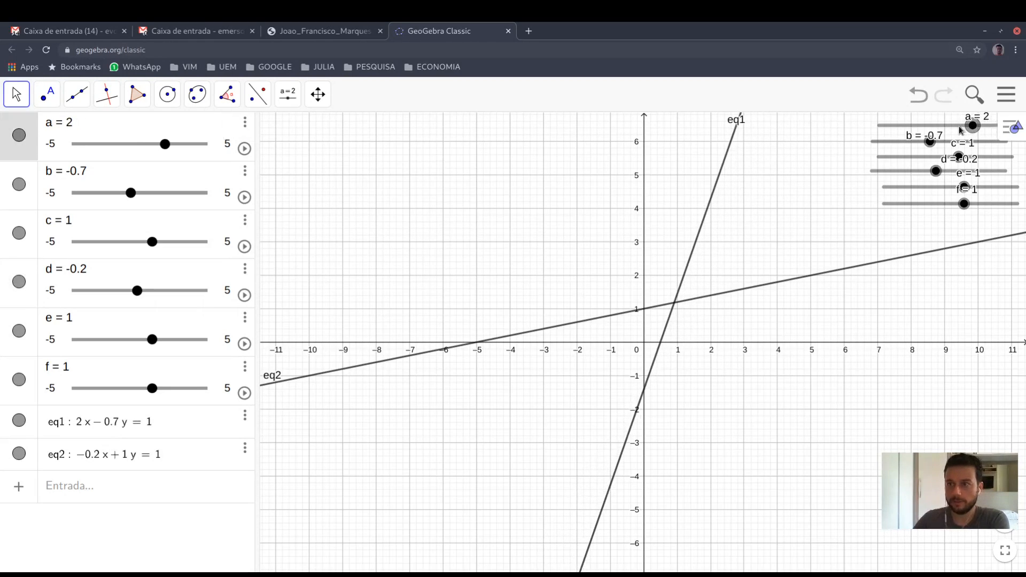
# Step: Set slider b to -2
pyautogui.moveTo(931, 143); pyautogui.dragTo(934, 142)
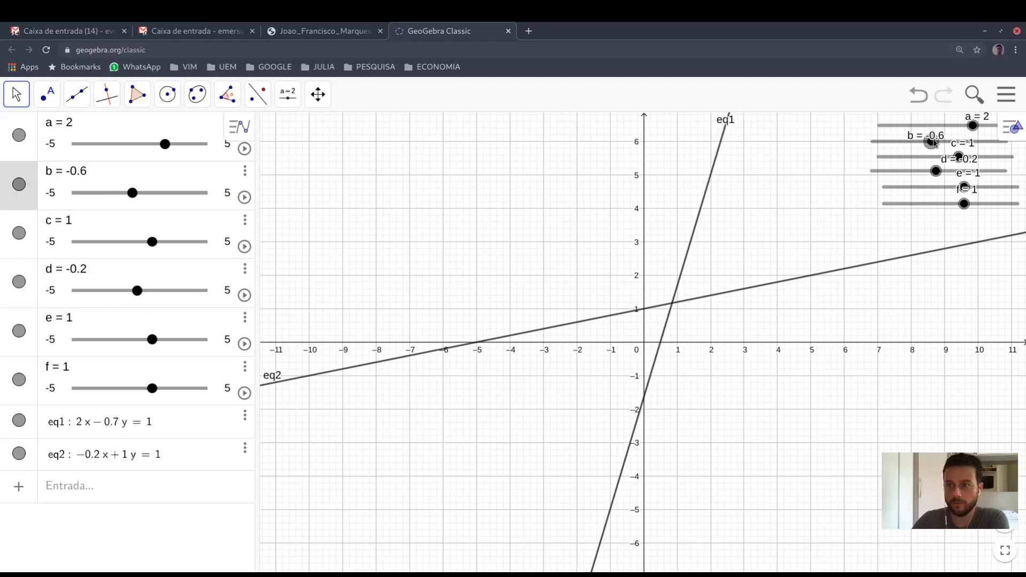
pyautogui.press('Left')
pyautogui.press('Left')
pyautogui.press('Left')
pyautogui.press('Left')
pyautogui.press('Left')
pyautogui.press('Left')
pyautogui.press('Left')
pyautogui.press('Left')
pyautogui.press('Left')
pyautogui.press('Left')
pyautogui.press('Left')
pyautogui.press('Left')
pyautogui.press('Left')
pyautogui.press('Left')
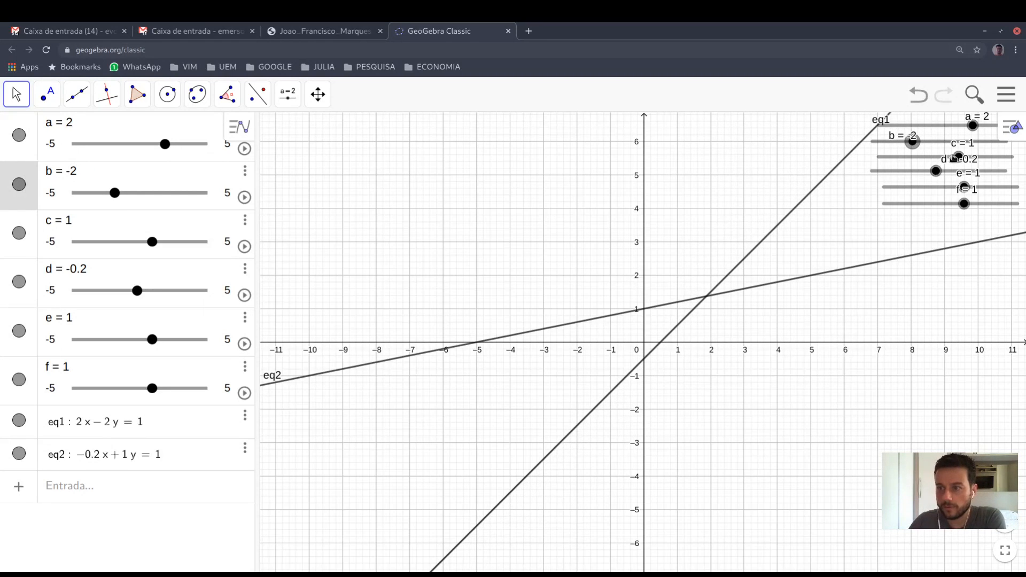
# Step: Set slider d to -1
pyautogui.click(958, 157)
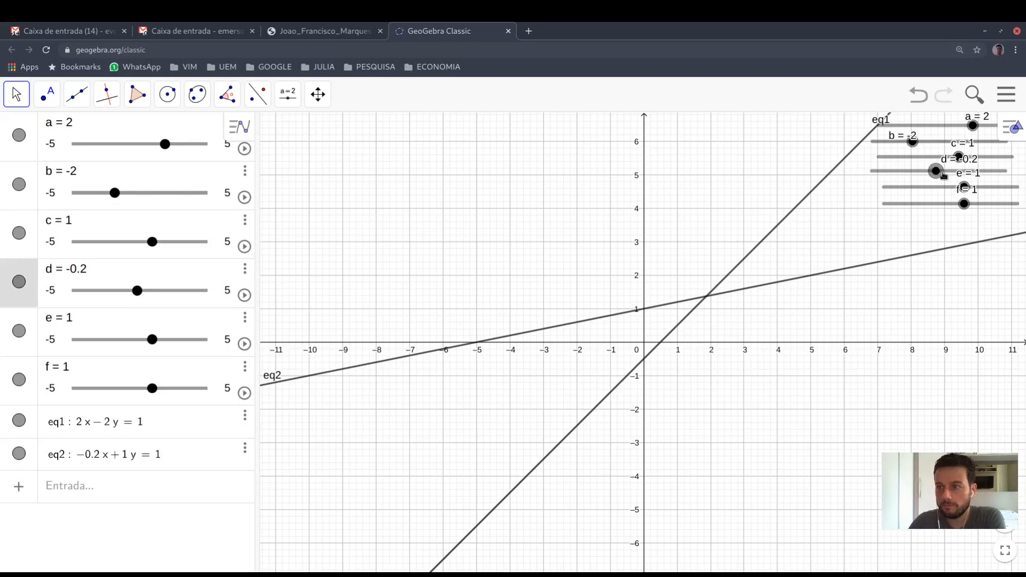
pyautogui.press('Right')
pyautogui.press('Left')
pyautogui.press('Left')
pyautogui.press('Left')
pyautogui.press('Left')
pyautogui.press('Left')
pyautogui.press('Left')
pyautogui.press('Left')
pyautogui.press('Left')
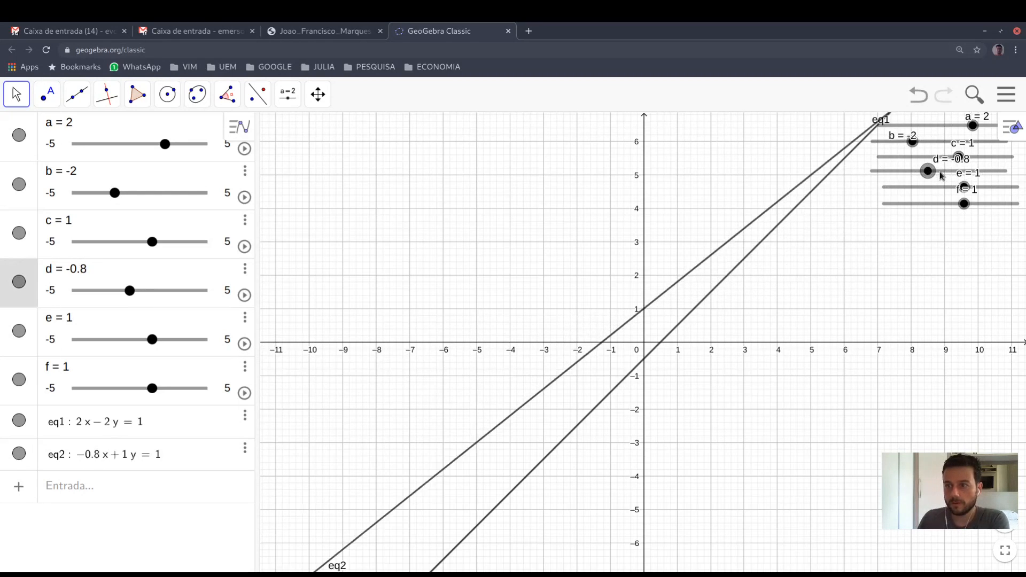
pyautogui.press('Left')
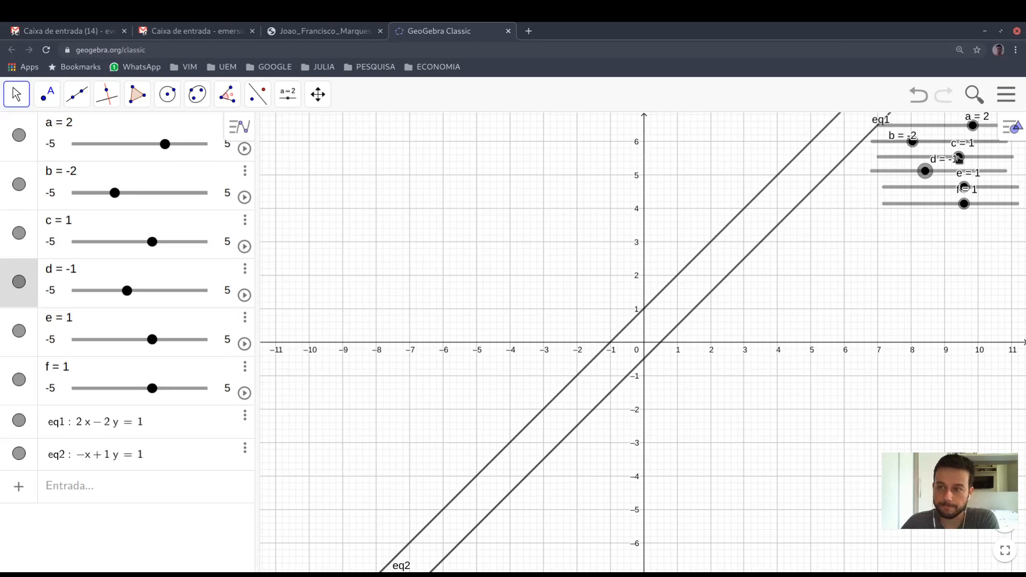
# Step: Vary slider c, first to -2 and finally to 1.4
pyautogui.moveTo(960, 159); pyautogui.dragTo(919, 158)
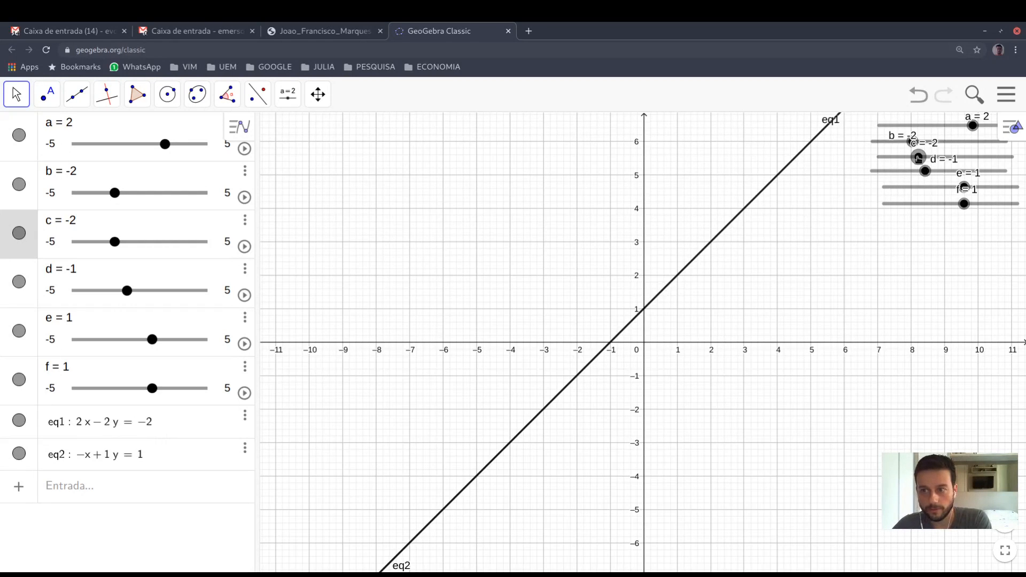
pyautogui.moveTo(919, 157); pyautogui.dragTo(964, 157)
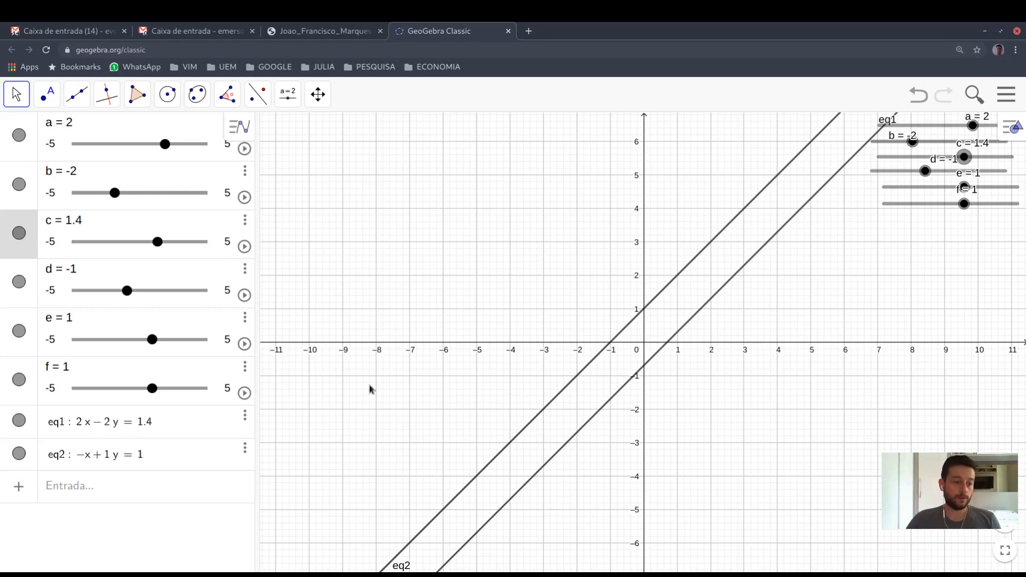
# Step: Define matrix M1 = {{a, b}, {d, e}} from the coefficients of the two equations
pyautogui.click(88, 483)
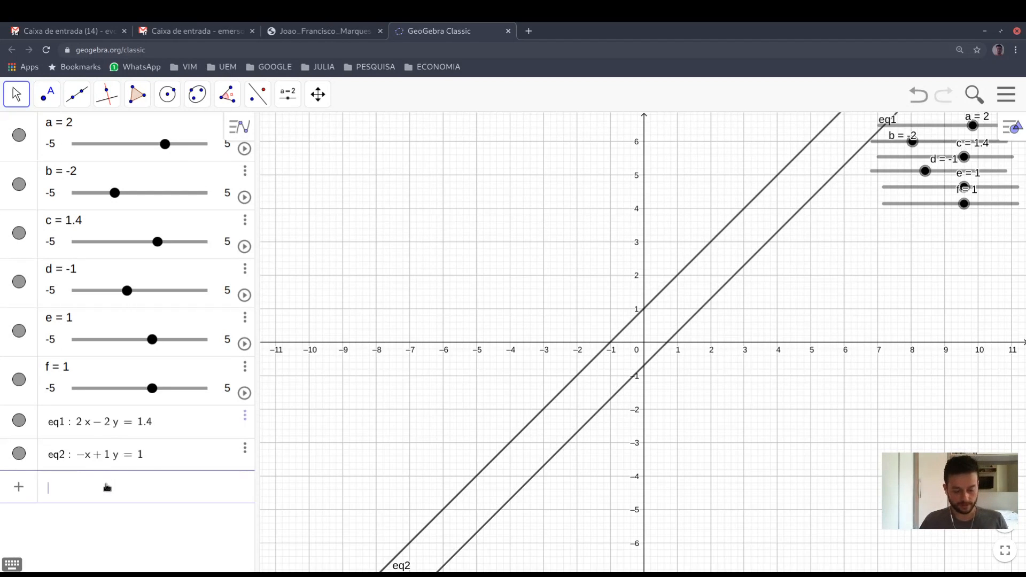
pyautogui.write('M1 ')
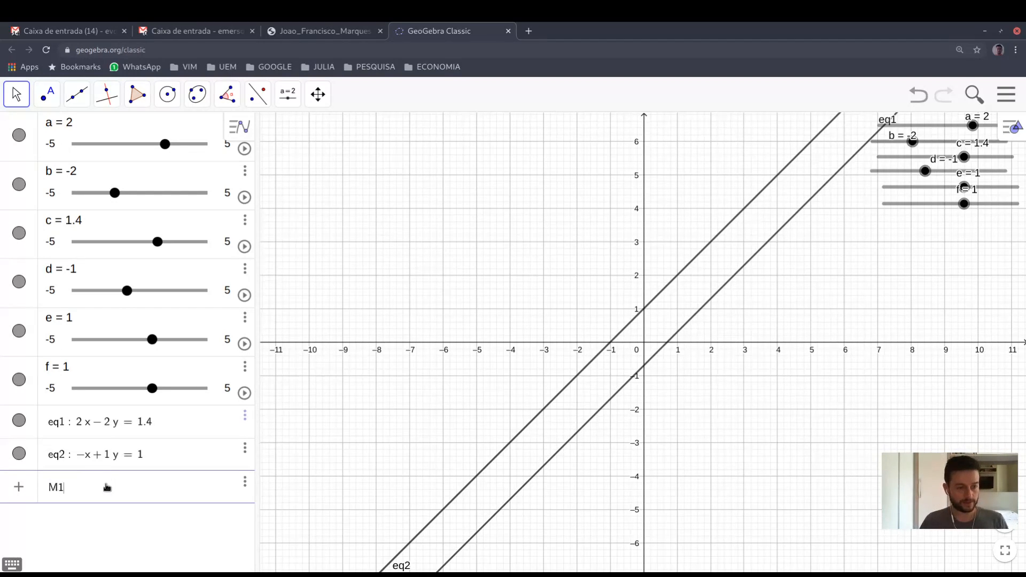
pyautogui.write('= {')
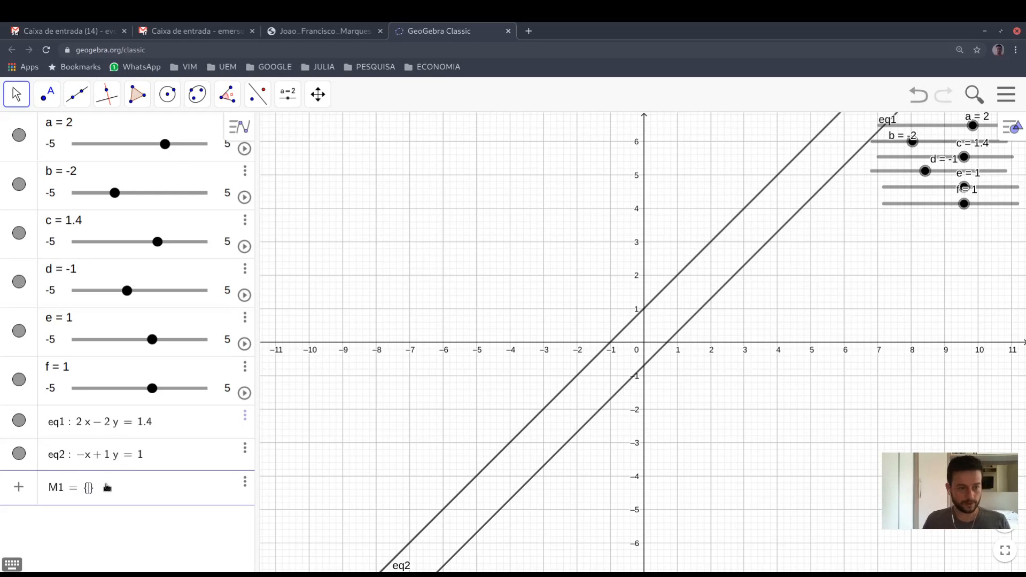
pyautogui.write('{a')
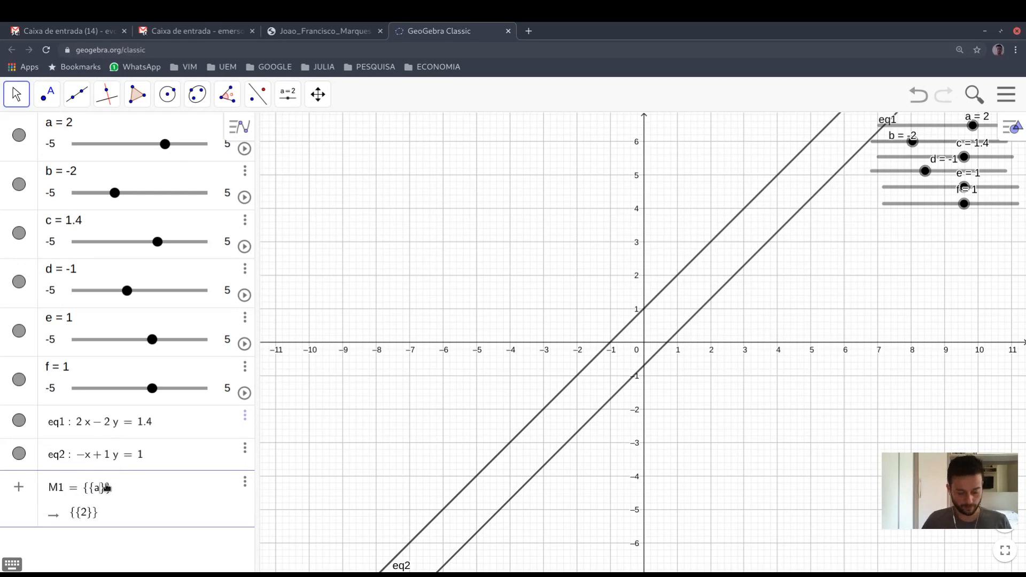
pyautogui.write(', b}, {b')
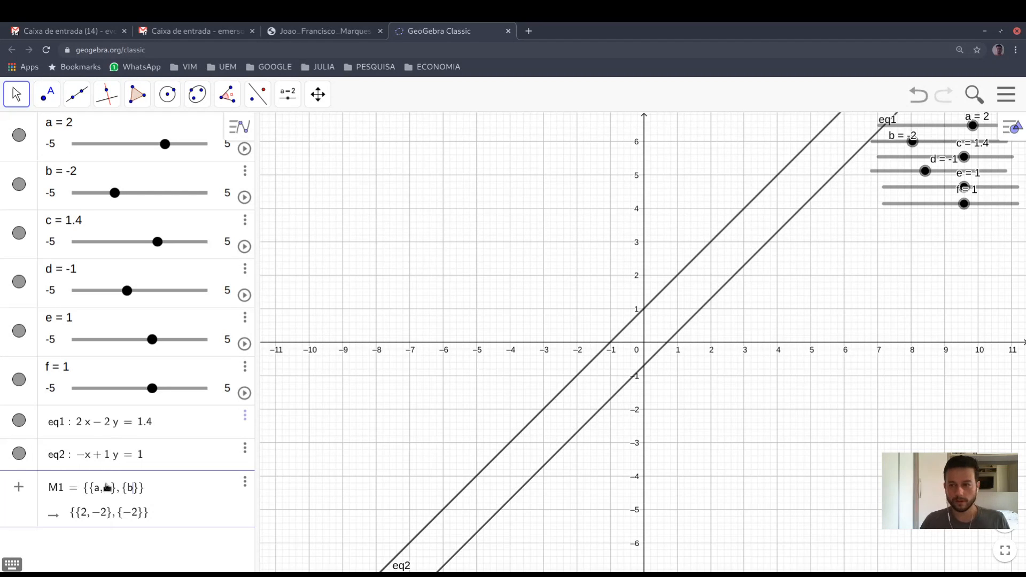
pyautogui.press('BackSpace')
pyautogui.write('d, e')
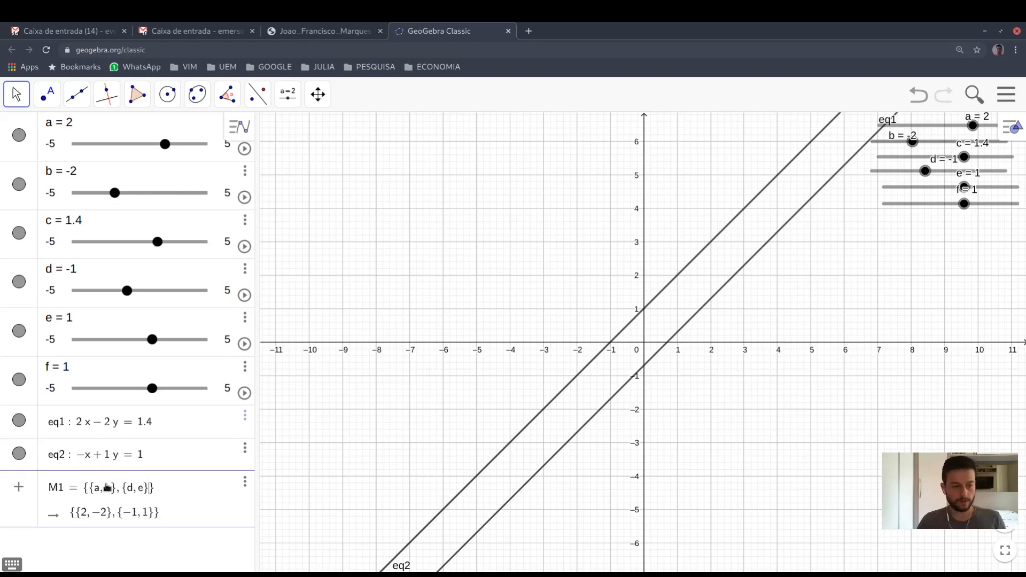
pyautogui.press('Return')
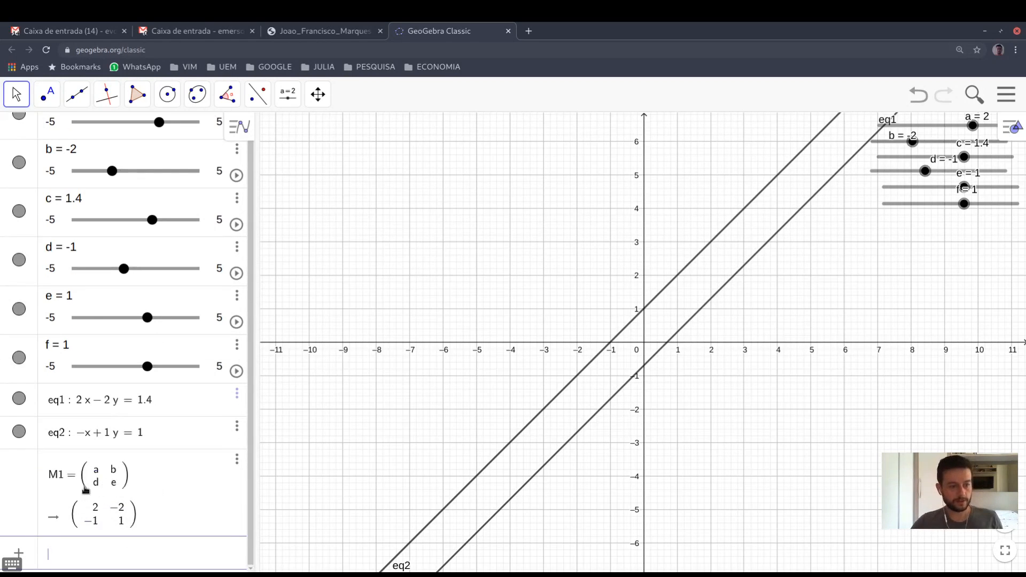
# Step: Try to define d1 as det(M1)
pyautogui.write('d1 = ')
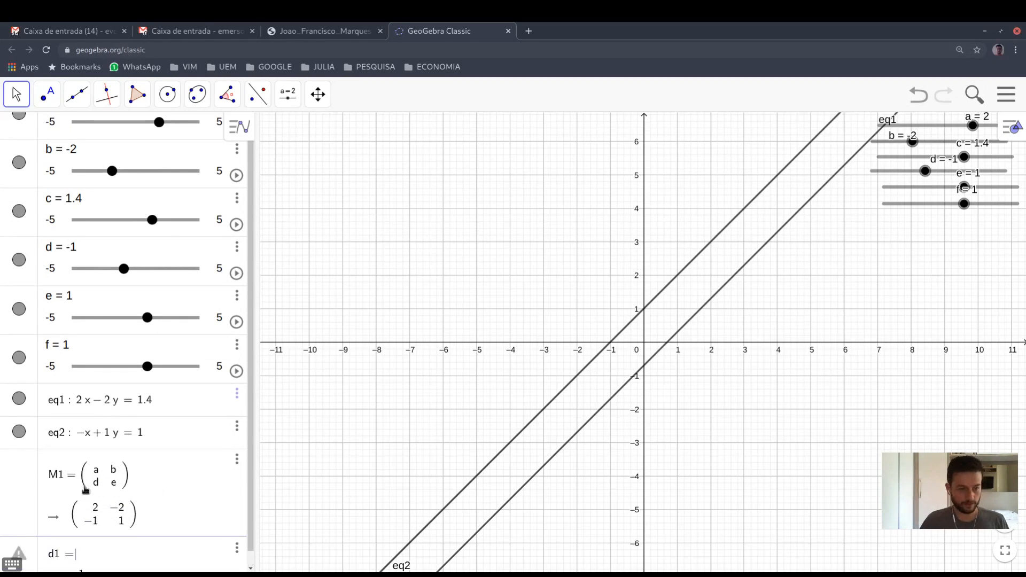
pyautogui.write('det(')
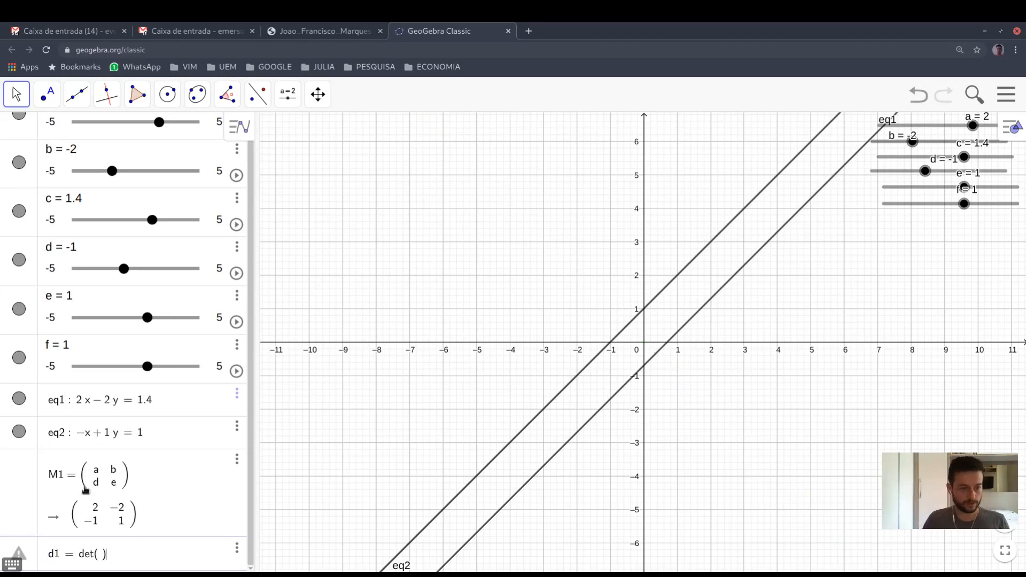
pyautogui.write('M1')
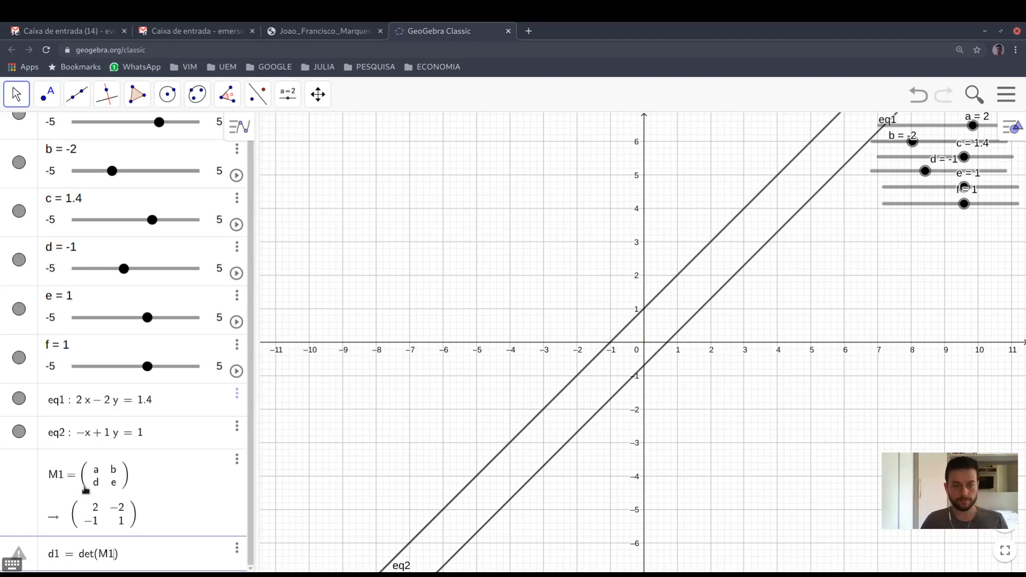
pyautogui.press('Return')
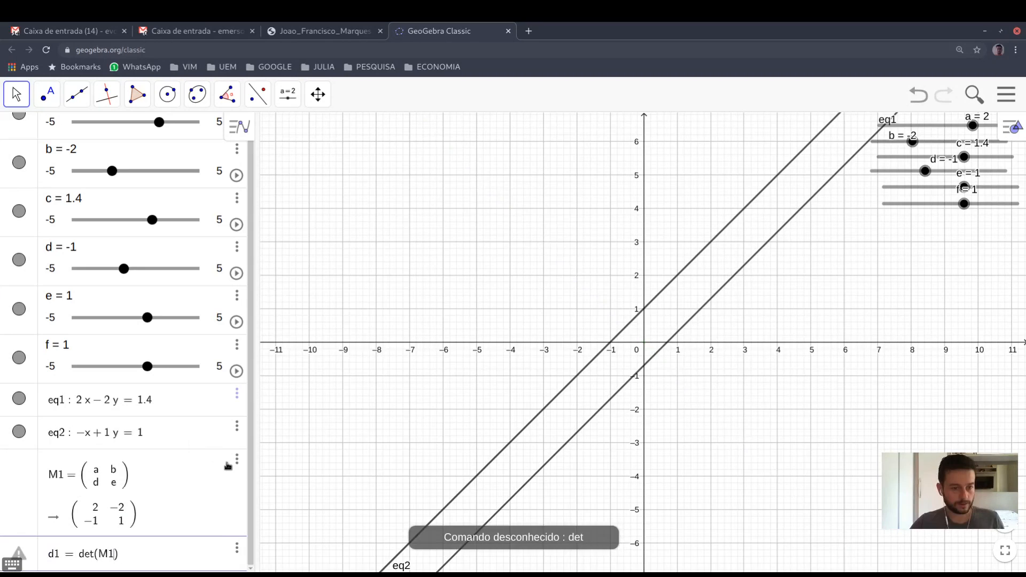
pyautogui.moveTo(251, 484); pyautogui.dragTo(254, 527)
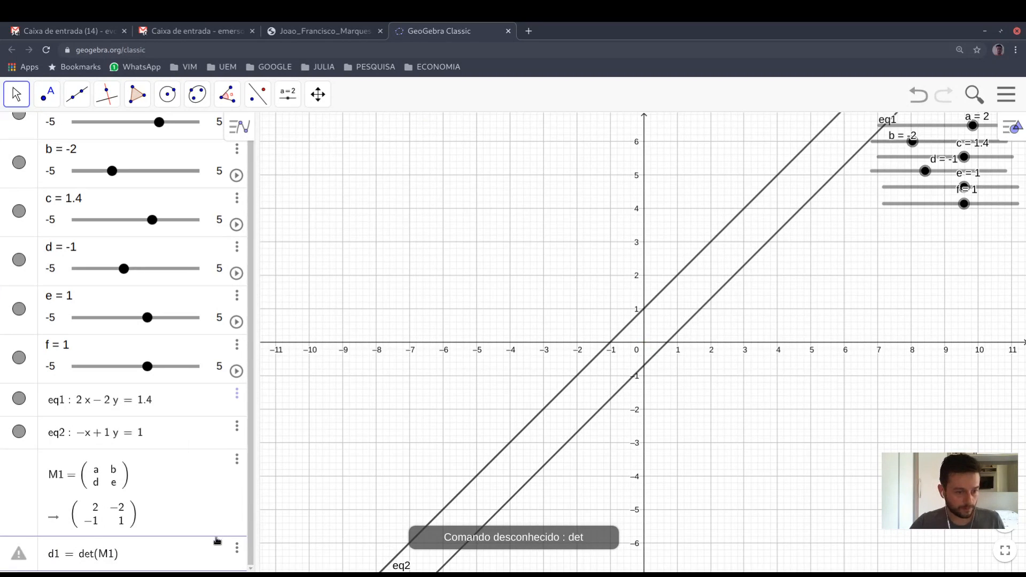
# Step: Correct the d1 entry so that it uses the Determinante command on matrix M1
pyautogui.click(178, 552)
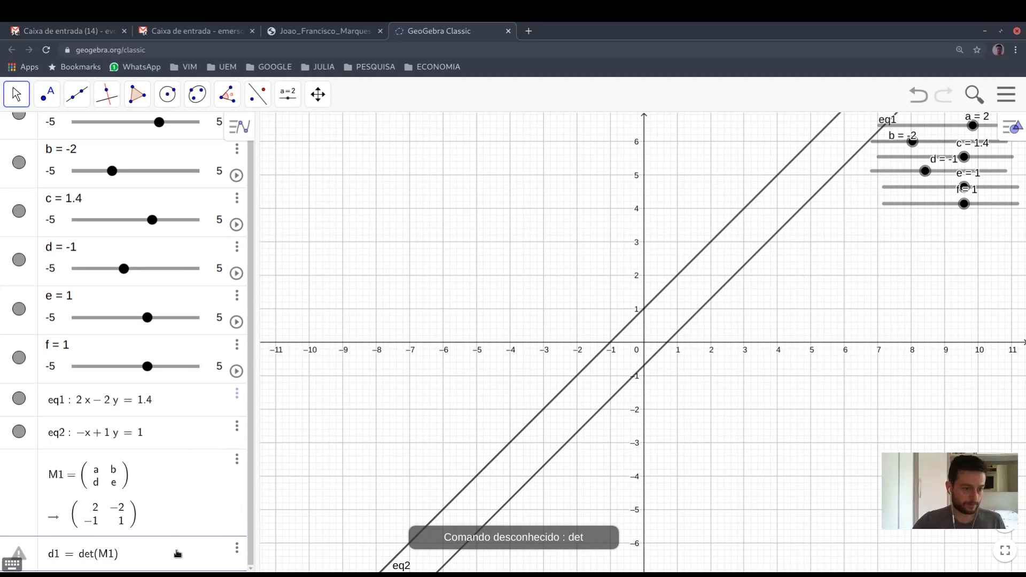
pyautogui.press('BackSpace')
pyautogui.press('BackSpace')
pyautogui.press('BackSpace')
pyautogui.press('BackSpace')
pyautogui.press('BackSpace')
pyautogui.press('BackSpace')
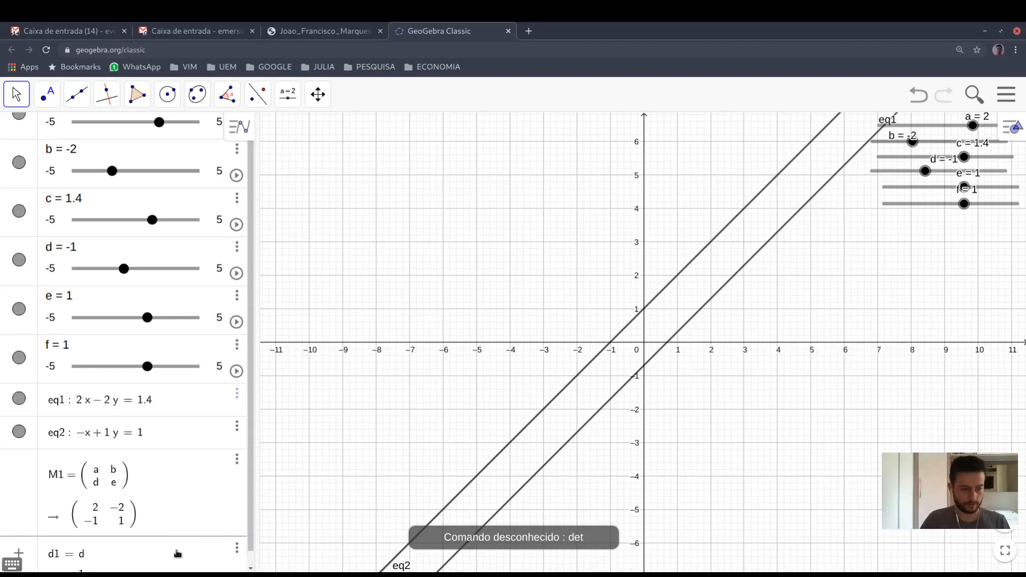
pyautogui.press('BackSpace')
pyautogui.write('Determ')
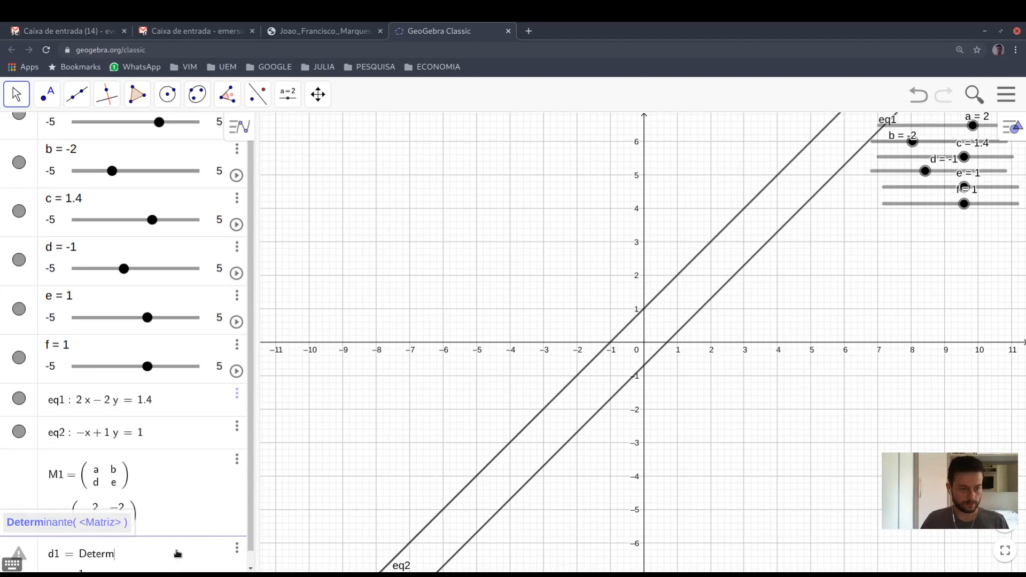
pyautogui.press('Return')
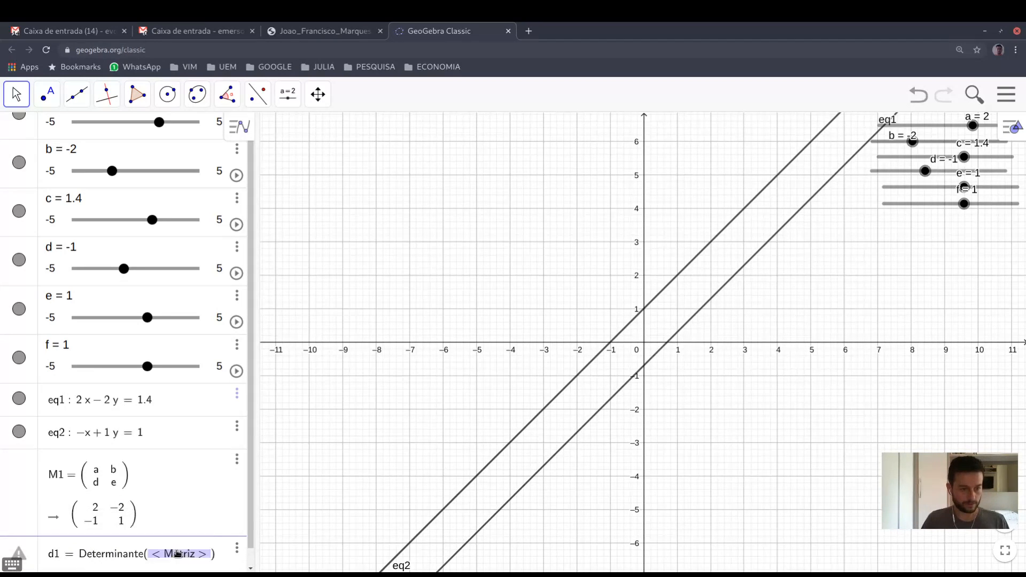
pyautogui.write('M1')
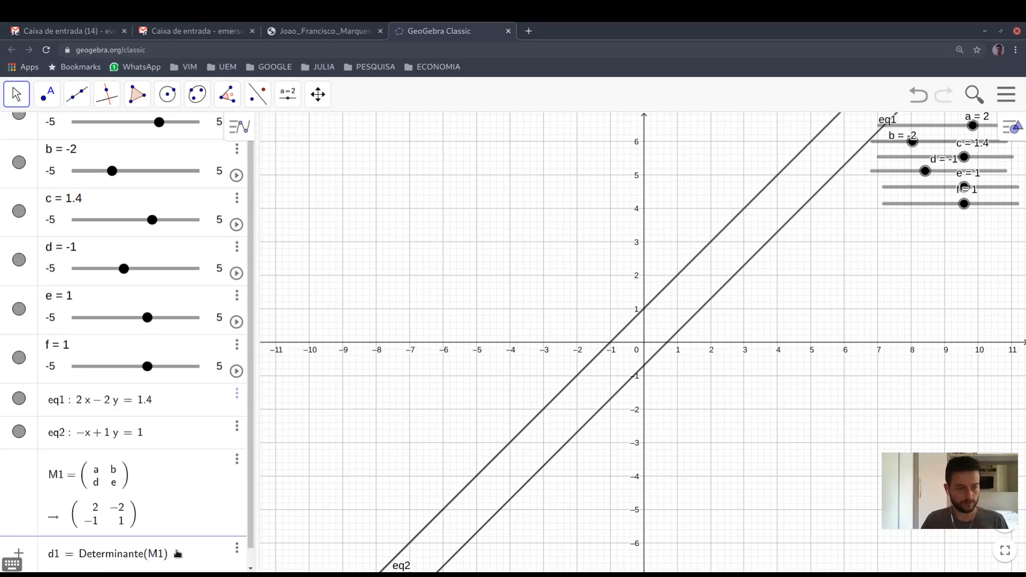
pyautogui.press('Return')
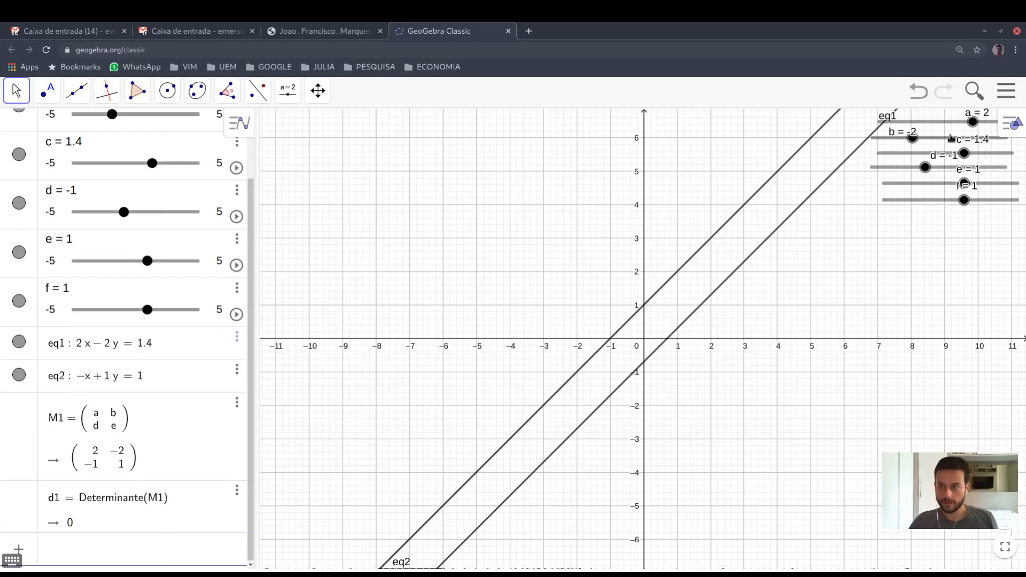
pyautogui.click(973, 123)
pyautogui.moveTo(973, 124); pyautogui.dragTo(973, 123)
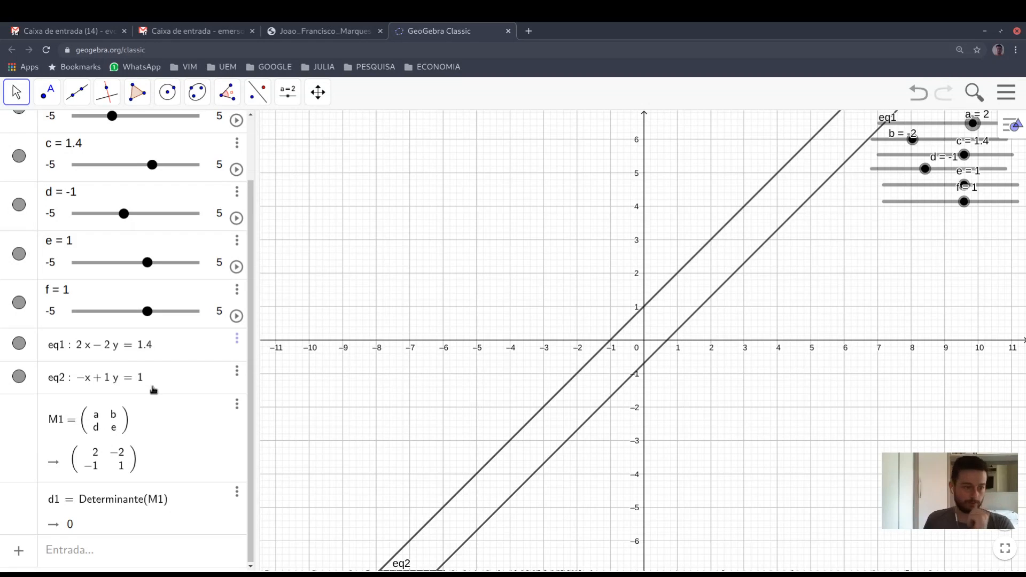
# Step: Define matrix M2 = {{a, c}, {d, f}} from the x coefficients and constant terms
pyautogui.click(112, 552)
pyautogui.write('M2=')
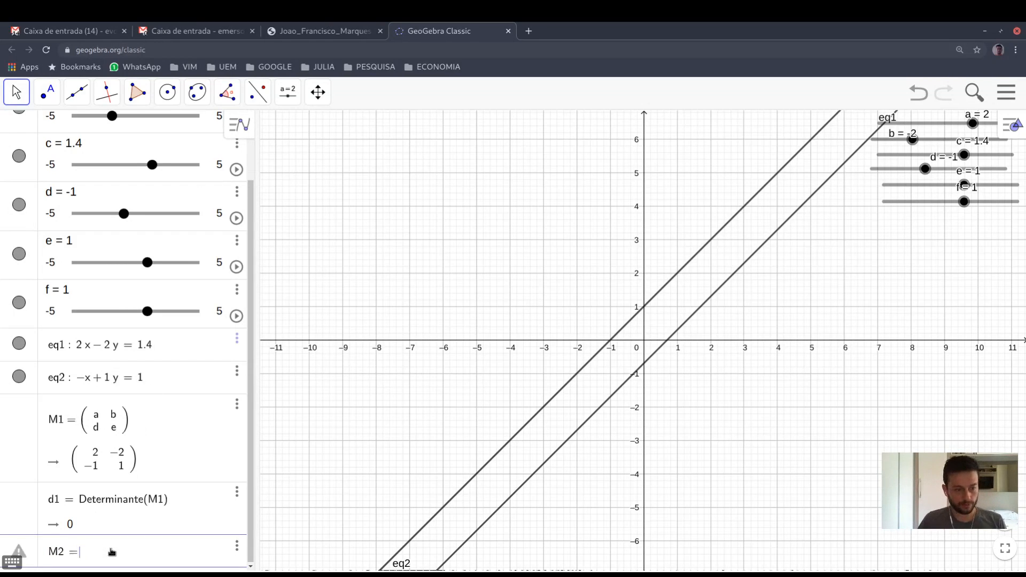
pyautogui.write('Dter')
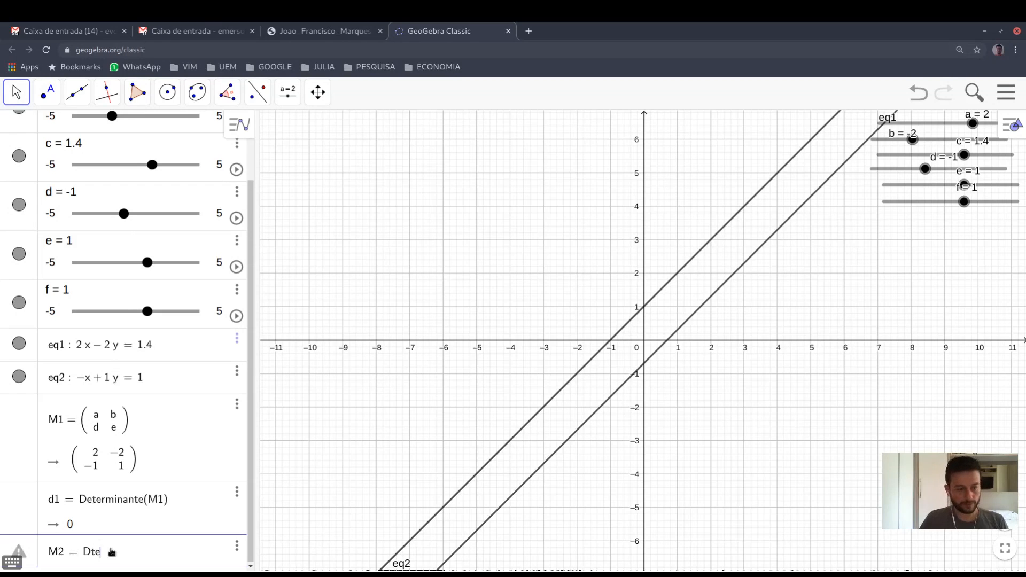
pyautogui.press('BackSpace')
pyautogui.press('BackSpace')
pyautogui.press('BackSpace')
pyautogui.write('eter')
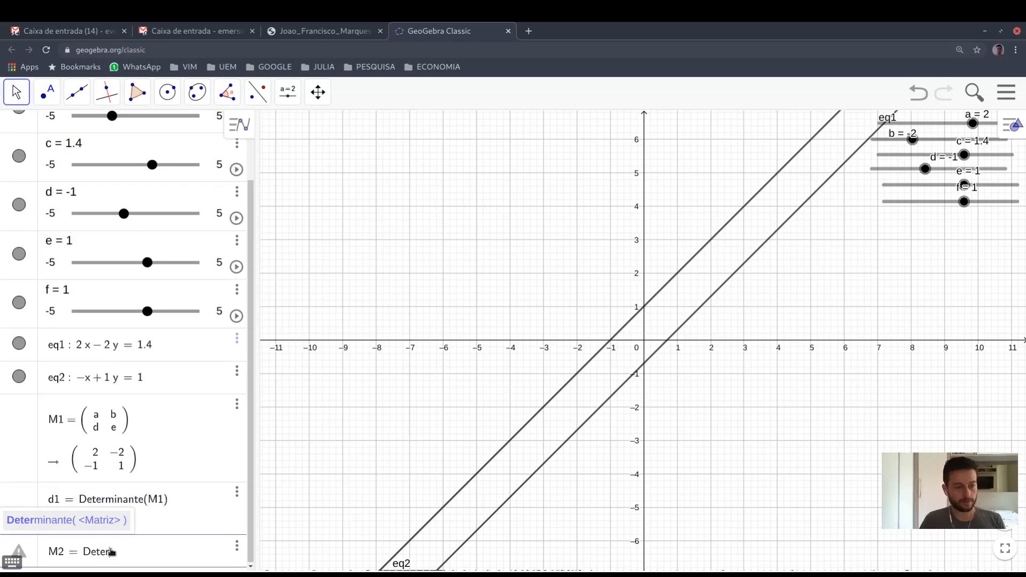
pyautogui.press('BackSpace')
pyautogui.press('BackSpace')
pyautogui.press('BackSpace')
pyautogui.press('BackSpace')
pyautogui.press('BackSpace')
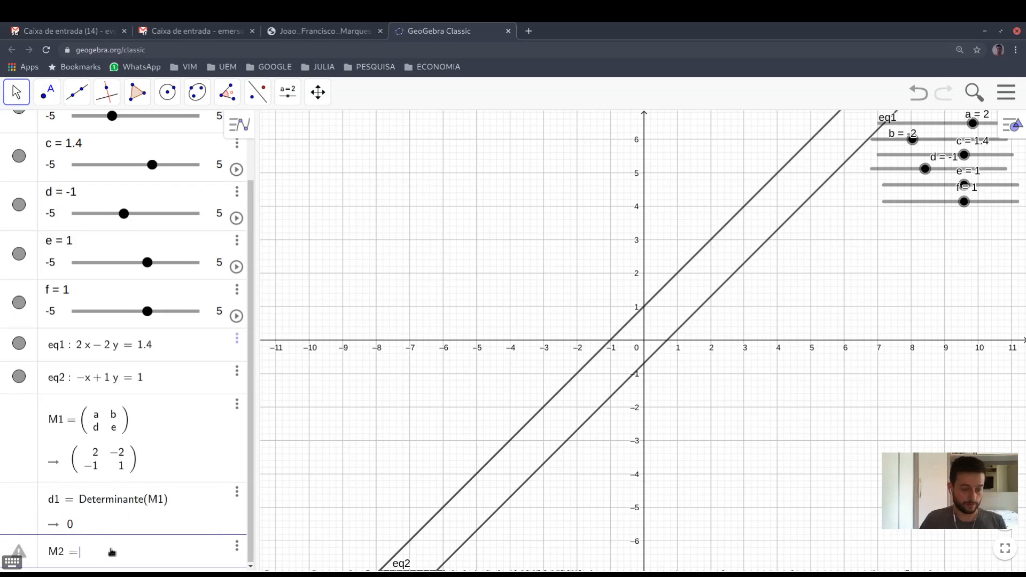
pyautogui.write('{{')
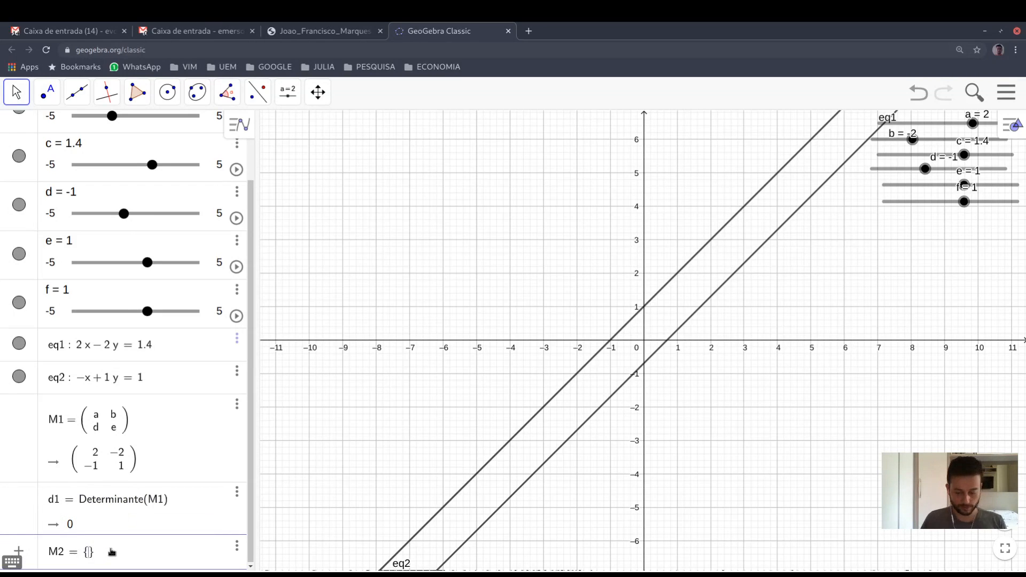
pyautogui.write('a, c}, {d, f')
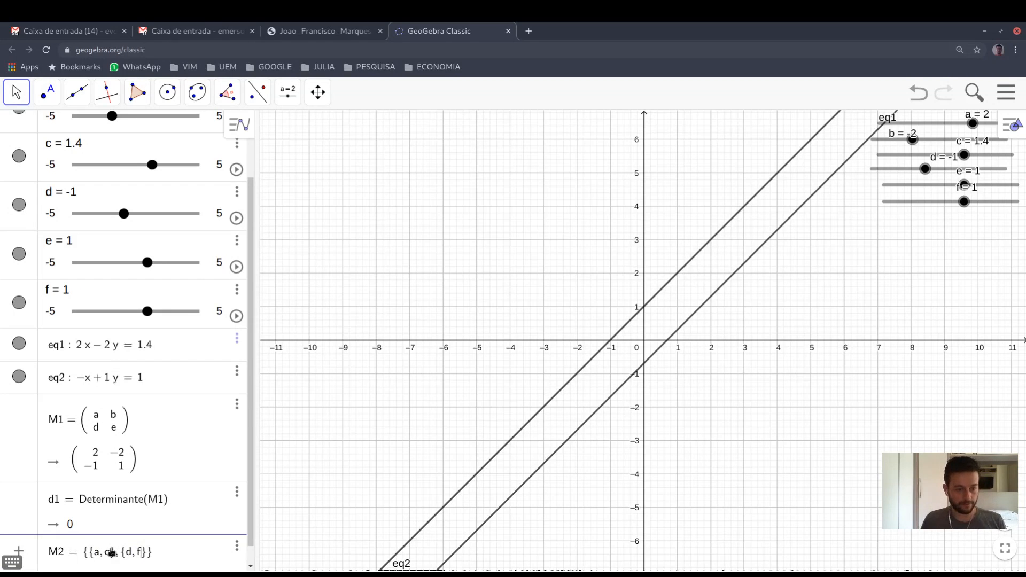
pyautogui.press('Return')
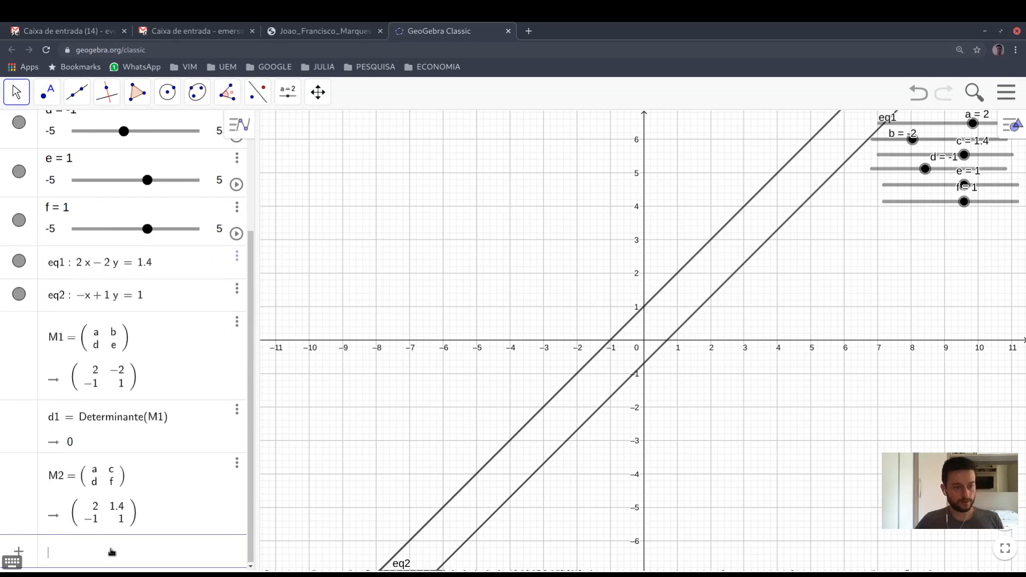
# Step: Define d2 as Determinante(M2)
pyautogui.write('d2')
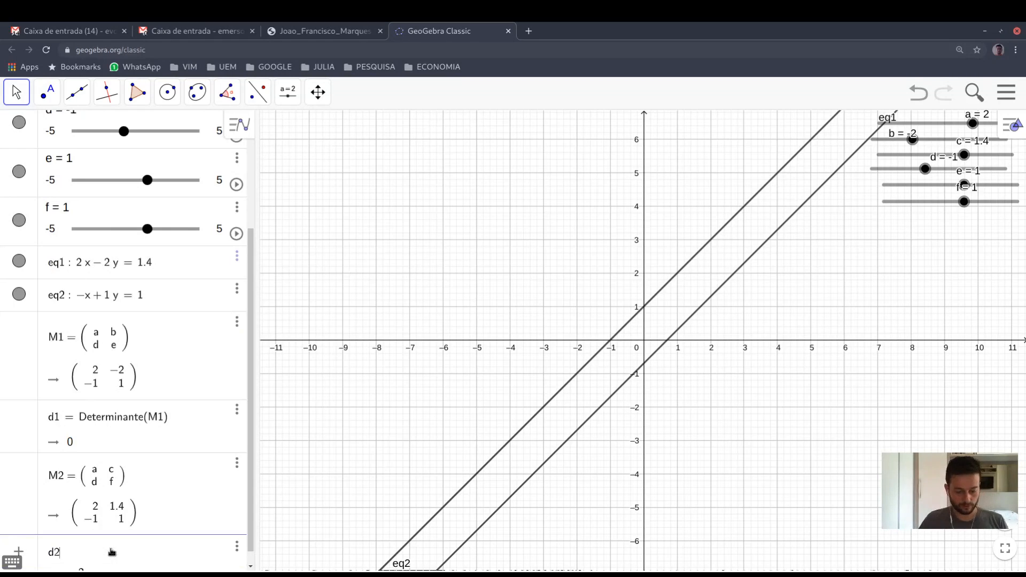
pyautogui.write(' = Dete')
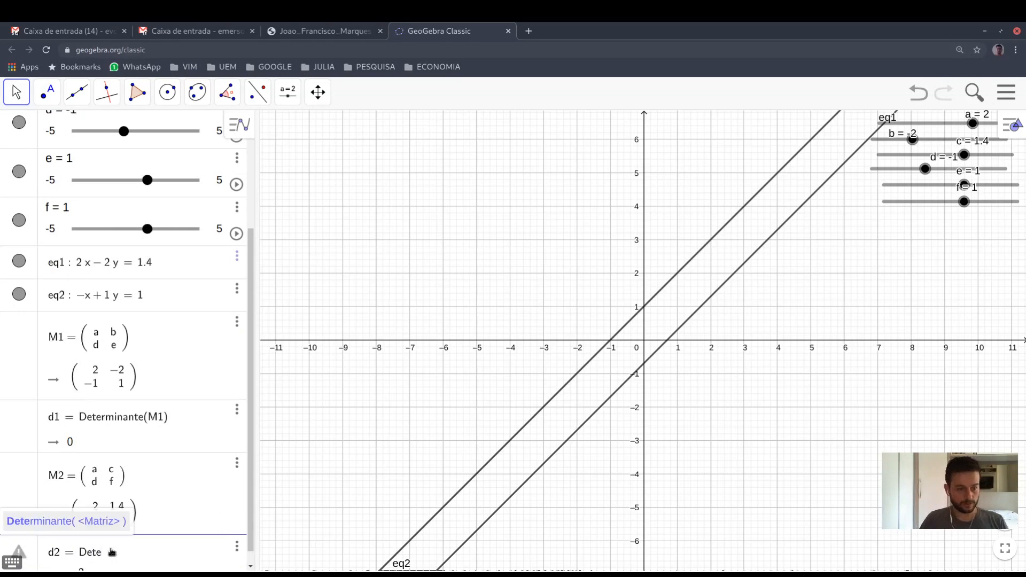
pyautogui.press('Return')
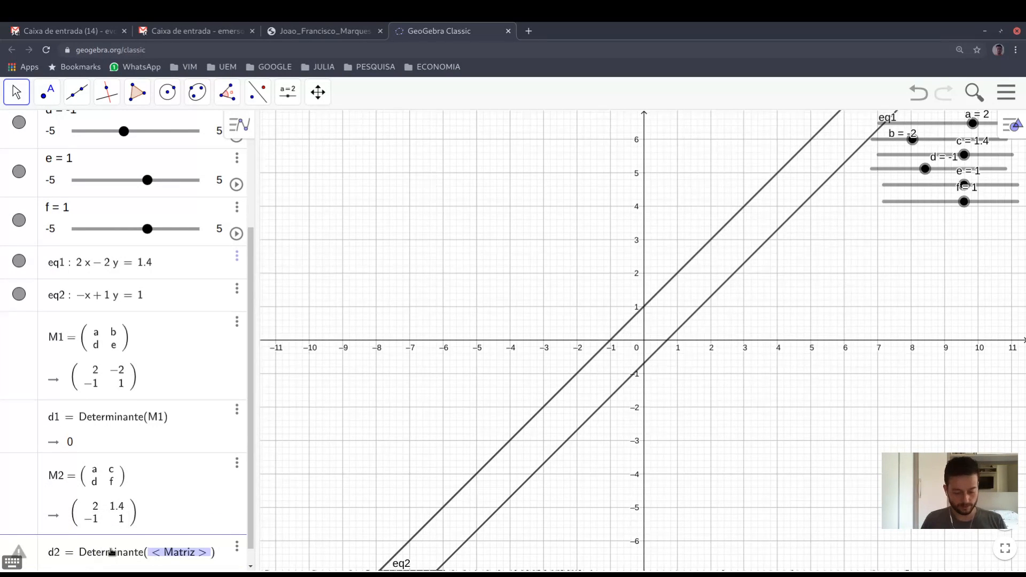
pyautogui.write('M2')
pyautogui.press('Return')
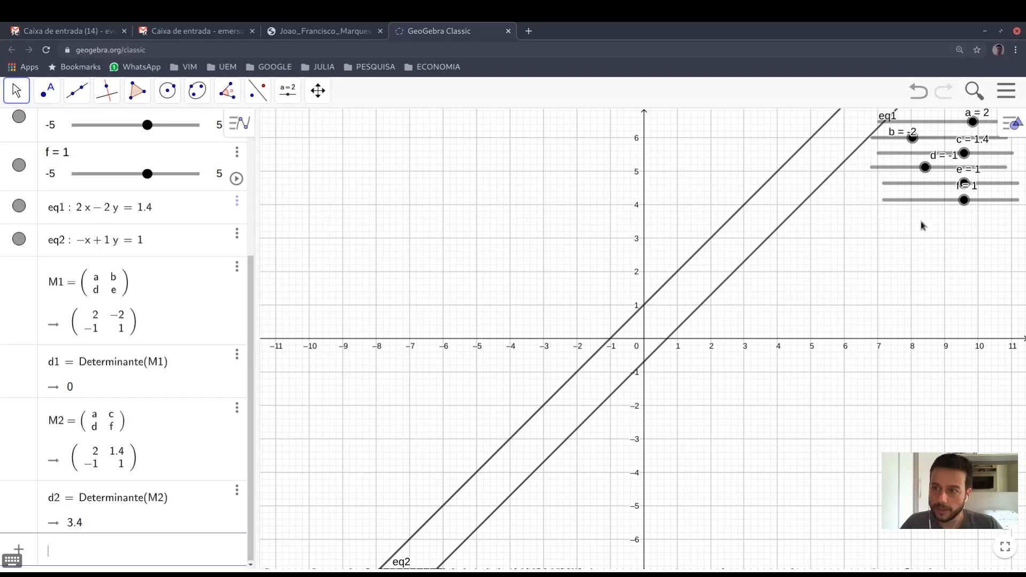
# Step: Set slider c to -2 in the graphics view
pyautogui.moveTo(965, 155); pyautogui.dragTo(964, 156)
pyautogui.press('Left')
pyautogui.press('Left')
pyautogui.press('Left')
pyautogui.press('Left')
pyautogui.press('Left')
pyautogui.press('Left')
pyautogui.press('Left')
pyautogui.press('Left')
pyautogui.press('Left')
pyautogui.press('Left')
pyautogui.press('Left')
pyautogui.press('Left')
pyautogui.press('Left')
pyautogui.press('Left')
pyautogui.press('Left')
pyautogui.press('Left')
pyautogui.press('Left')
pyautogui.press('Left')
pyautogui.press('Left')
pyautogui.press('Left')
pyautogui.press('Left')
pyautogui.press('Left')
pyautogui.press('Left')
pyautogui.press('Left')
pyautogui.press('Left')
pyautogui.press('Left')
pyautogui.press('Left')
pyautogui.press('Left')
pyautogui.press('Left')
pyautogui.press('Left')
pyautogui.press('Left')
pyautogui.press('Left')
pyautogui.press('Left')
pyautogui.press('Left')
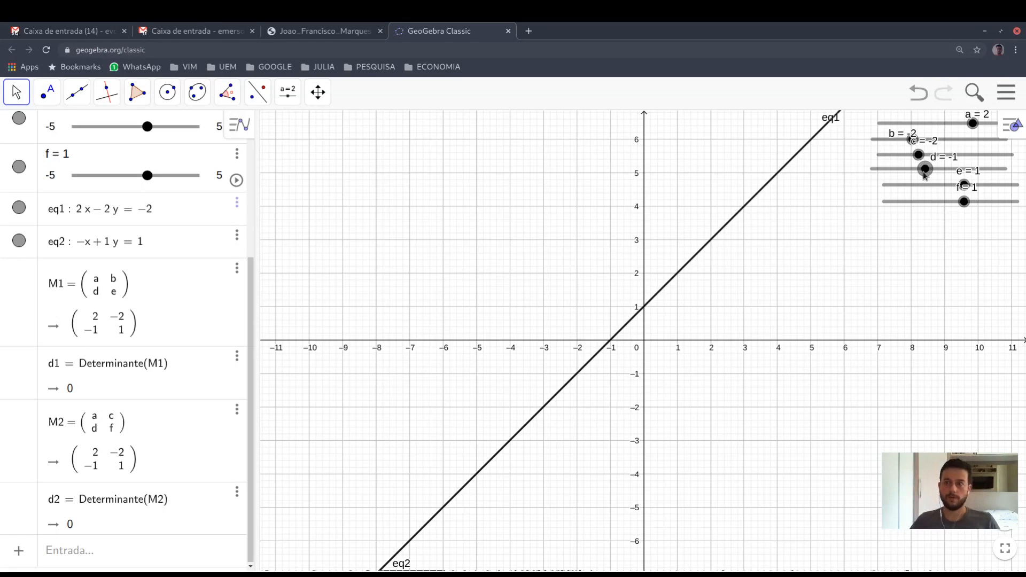
# Step: Increase slider d in the graphics view through -0.7 to 0
pyautogui.moveTo(918, 155); pyautogui.dragTo(927, 170)
pyautogui.press('Right')
pyautogui.press('Right')
pyautogui.press('Right')
pyautogui.press('Right')
pyautogui.press('Right')
pyautogui.press('Right')
pyautogui.press('Right')
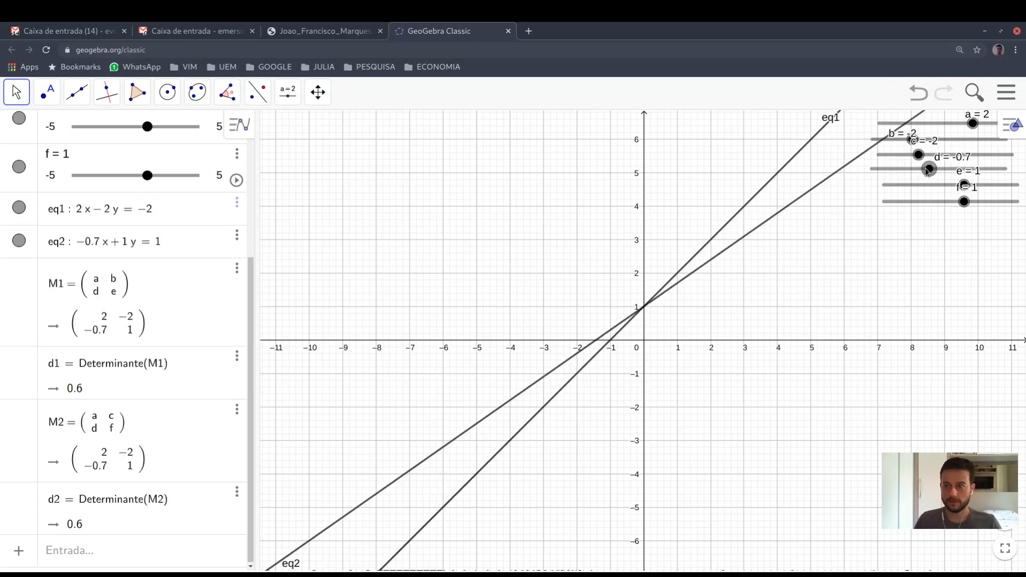
pyautogui.press('Right')
pyautogui.press('Right')
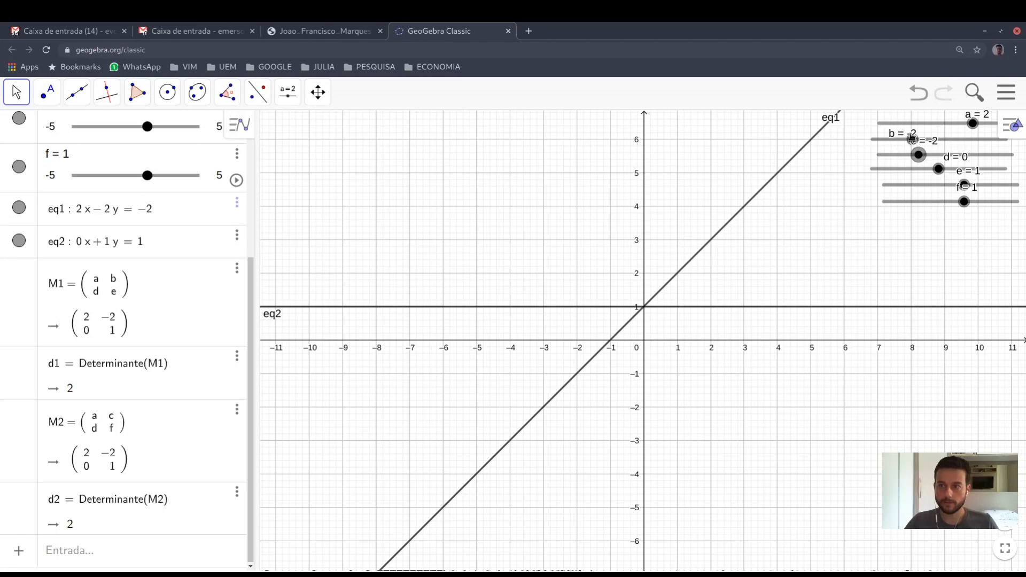
# Step: Raise slider c by a few increments and return it to -2
pyautogui.press('Right')
pyautogui.press('Right')
pyautogui.press('Right')
pyautogui.press('Left')
pyautogui.press('Left')
pyautogui.press('Left')
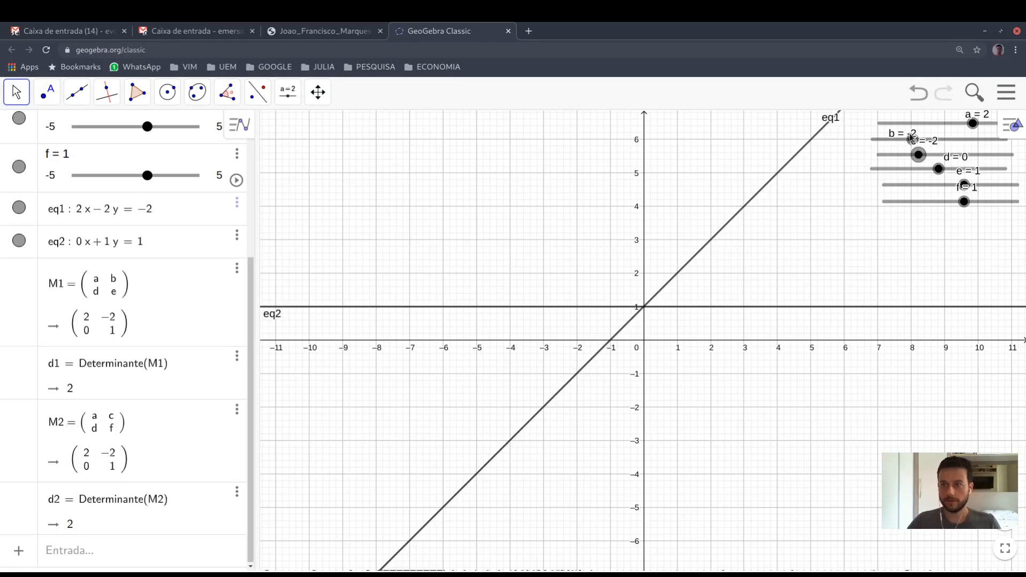
# Step: Increase slider b in the graphics view from -2.1 through -1 to 4.2 to rotate line eq1
pyautogui.click(908, 138)
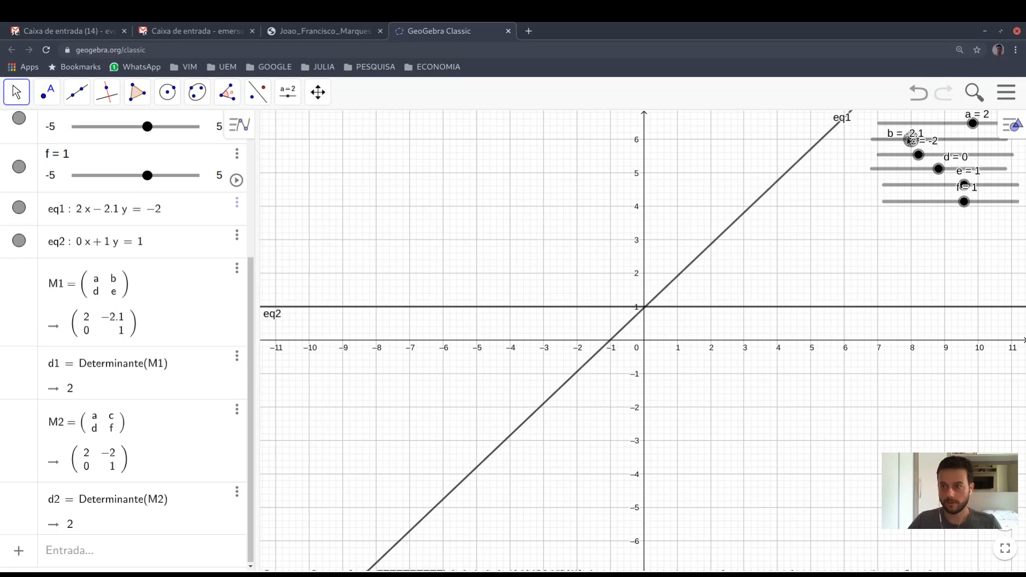
pyautogui.press('Right')
pyautogui.press('Right')
pyautogui.press('Right')
pyautogui.press('Right')
pyautogui.press('Right')
pyautogui.press('Right')
pyautogui.press('Right')
pyautogui.press('Right')
pyautogui.press('Right')
pyautogui.press('Right')
pyautogui.press('Right')
pyautogui.press('Right')
pyautogui.press('Right')
pyautogui.press('Right')
pyautogui.press('Right')
pyautogui.press('Right')
pyautogui.press('Right')
pyautogui.press('Right')
pyautogui.press('Right')
pyautogui.press('Right')
pyautogui.press('Right')
pyautogui.press('Right')
pyautogui.press('Right')
pyautogui.press('Right')
pyautogui.press('Right')
pyautogui.press('Right')
pyautogui.press('Right')
pyautogui.press('Right')
pyautogui.press('Right')
pyautogui.press('Right')
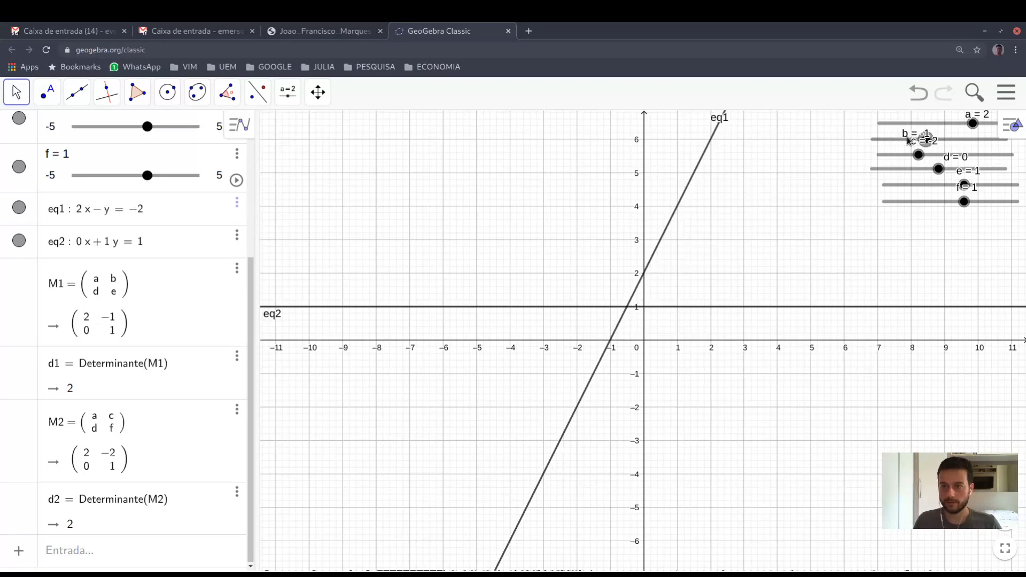
pyautogui.press('Right')
pyautogui.press('Right')
pyautogui.press('Right')
pyautogui.press('Right')
pyautogui.press('Right')
pyautogui.press('Right')
pyautogui.press('Right')
pyautogui.press('Right')
pyautogui.press('Right')
pyautogui.press('Right')
pyautogui.press('Right')
pyautogui.press('Right')
pyautogui.press('Right')
pyautogui.press('Right')
pyautogui.press('Right')
pyautogui.press('Right')
pyautogui.press('Right')
pyautogui.press('Right')
pyautogui.press('Right')
pyautogui.press('Right')
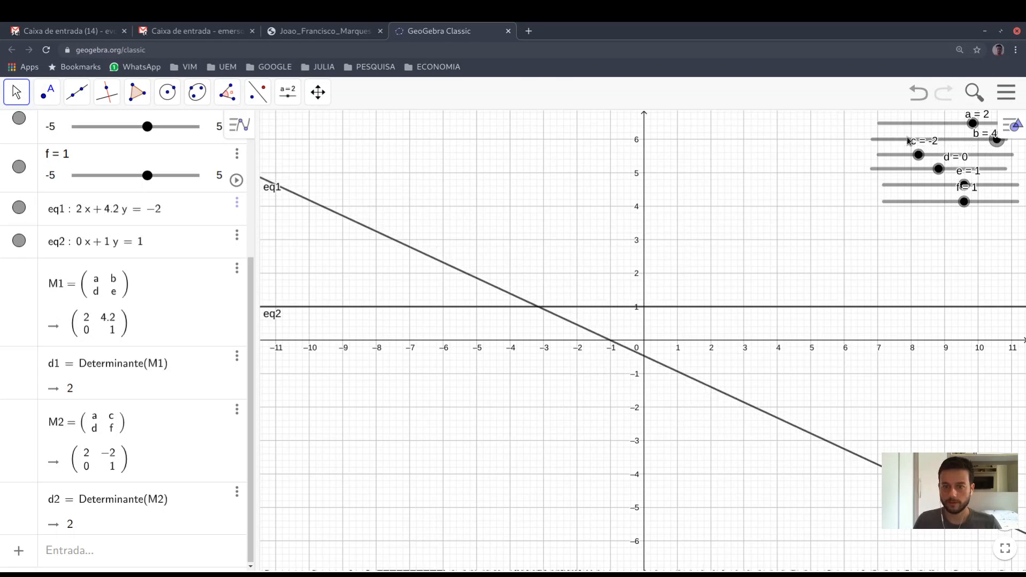
# Step: Decrease slider b in the graphics view through 4.9, 3.1 and 1.4 to 0.6
pyautogui.press('Left')
pyautogui.press('Left')
pyautogui.press('Left')
pyautogui.press('Left')
pyautogui.press('Left')
pyautogui.press('Left')
pyautogui.press('Left')
pyautogui.press('Left')
pyautogui.press('Left')
pyautogui.press('Left')
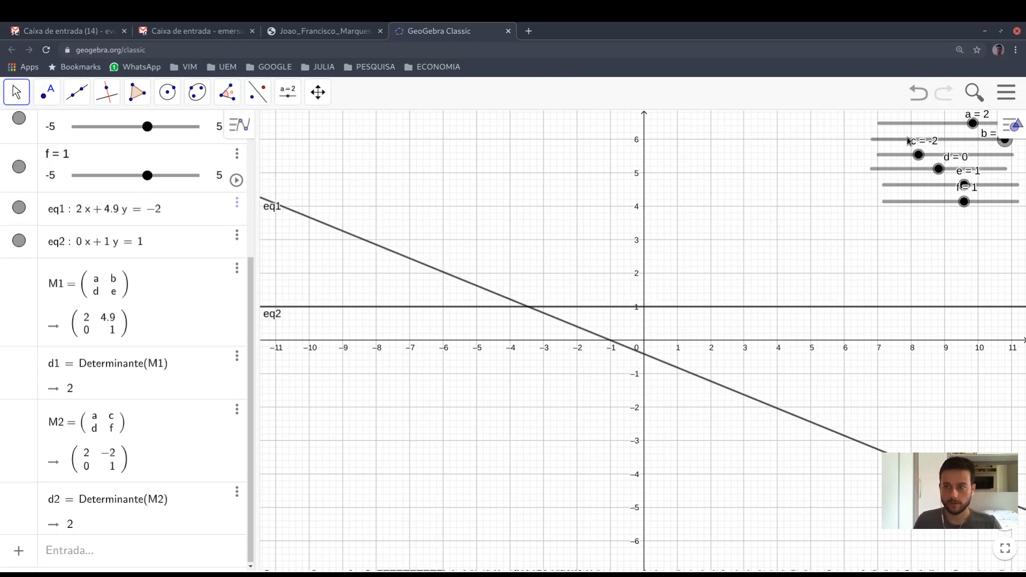
pyautogui.press('Left')
pyautogui.press('Left')
pyautogui.press('Left')
pyautogui.press('Left')
pyautogui.press('Left')
pyautogui.press('Left')
pyautogui.press('Left')
pyautogui.press('Left')
pyautogui.press('Left')
pyautogui.press('Left')
pyautogui.press('Left')
pyautogui.press('Left')
pyautogui.press('Left')
pyautogui.press('Left')
pyautogui.press('Left')
pyautogui.press('Left')
pyautogui.press('Left')
pyautogui.press('Left')
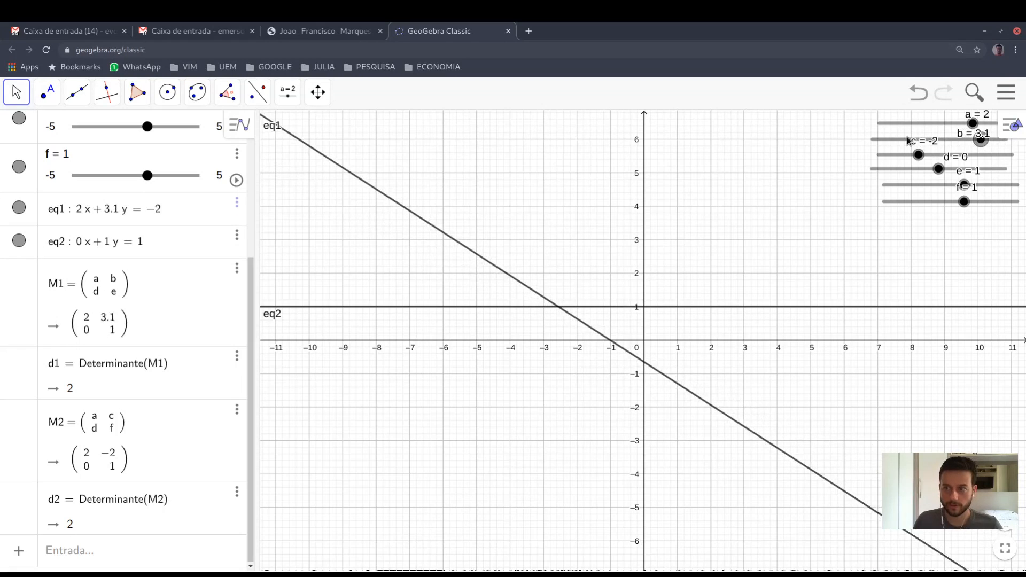
pyautogui.press('Left')
pyautogui.press('Left')
pyautogui.press('Left')
pyautogui.press('Left')
pyautogui.press('Left')
pyautogui.press('Left')
pyautogui.press('Left')
pyautogui.press('Left')
pyautogui.press('Left')
pyautogui.press('Left')
pyautogui.press('Left')
pyautogui.press('Left')
pyautogui.press('Left')
pyautogui.press('Left')
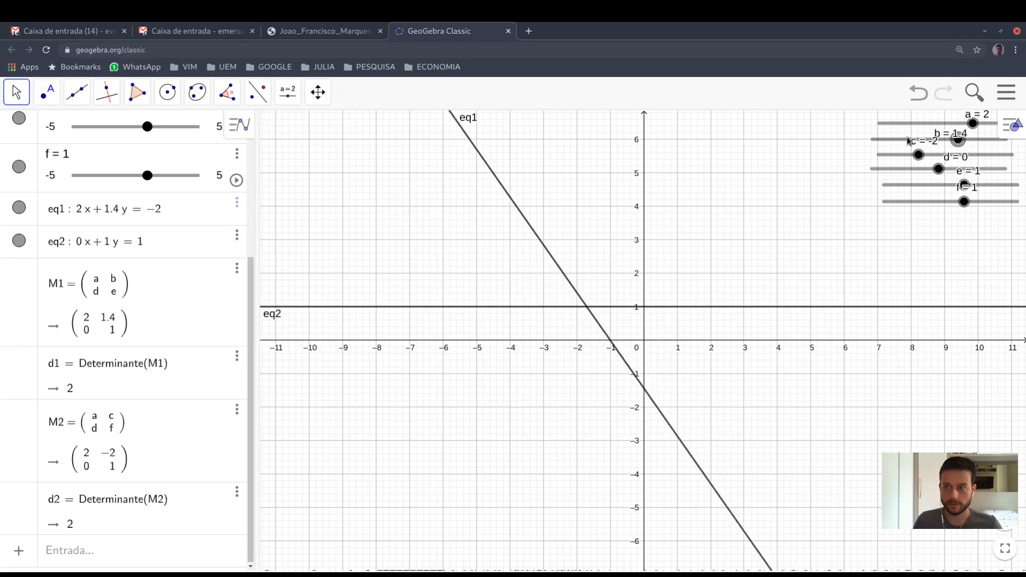
pyautogui.press('Left')
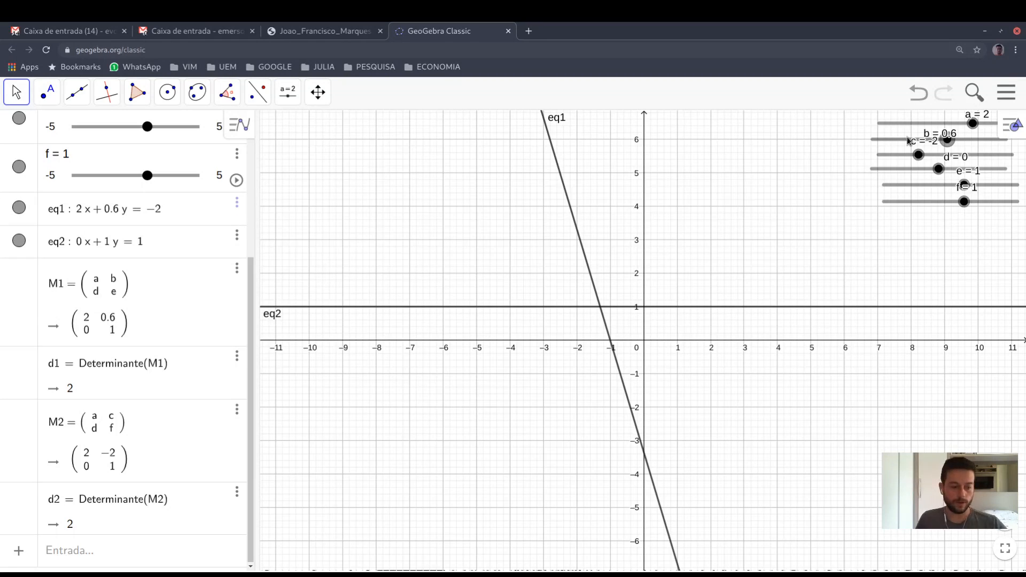
# Step: Raise slider b in the graphics view to 1.1
pyautogui.press('Right')
pyautogui.press('Right')
pyautogui.press('Right')
pyautogui.press('Right')
pyautogui.press('Right')
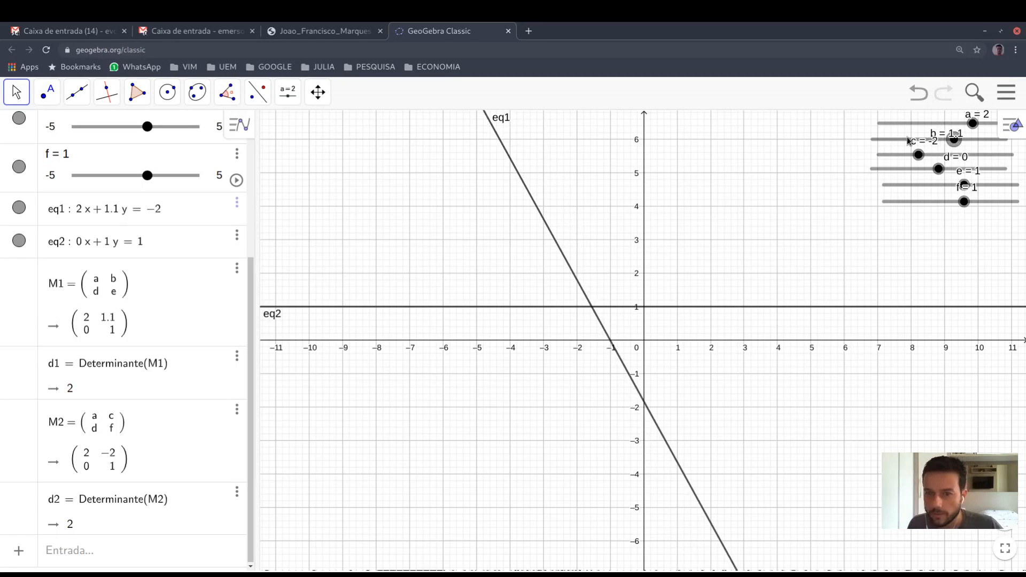
# Step: Return slider b in the graphics view to -2
pyautogui.press('Right')
pyautogui.press('Left')
pyautogui.press('Left')
pyautogui.press('Left')
pyautogui.press('Left')
pyautogui.press('Left')
pyautogui.press('Left')
pyautogui.press('Left')
pyautogui.press('Left')
pyautogui.press('Left')
pyautogui.press('Left')
pyautogui.press('Left')
pyautogui.press('Left')
pyautogui.press('Left')
pyautogui.press('Left')
pyautogui.press('Left')
pyautogui.press('Left')
pyautogui.press('Left')
pyautogui.press('Left')
pyautogui.press('Left')
pyautogui.press('Left')
pyautogui.press('Left')
pyautogui.press('Left')
pyautogui.press('Left')
pyautogui.press('Left')
pyautogui.press('Left')
pyautogui.press('Left')
pyautogui.press('Left')
pyautogui.press('Left')
pyautogui.press('Left')
pyautogui.press('Left')
pyautogui.press('Left')
pyautogui.press('Left')
pyautogui.press('Left')
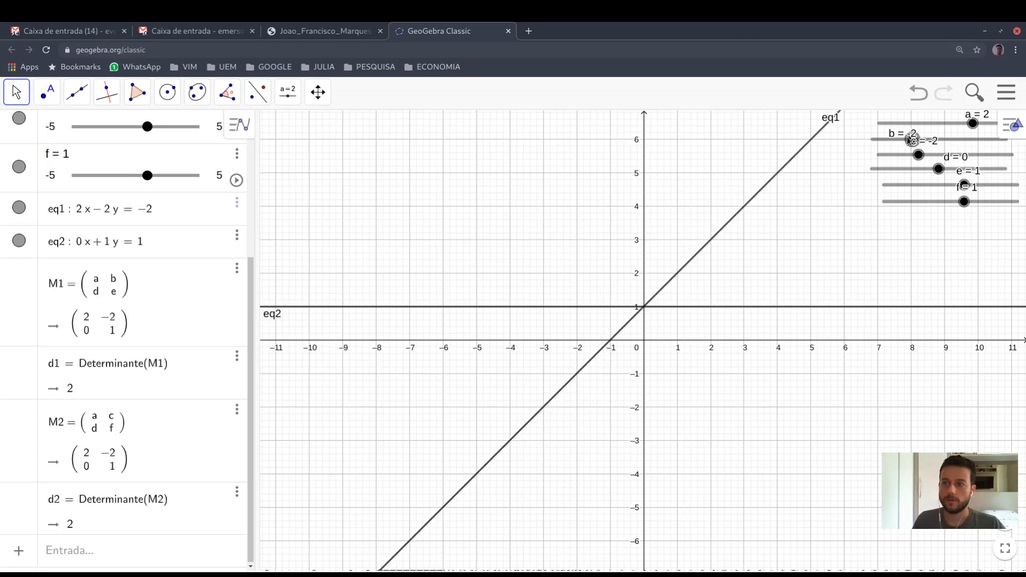
# Step: Decrease slider a in the graphics view through 1.9 and 1.3 to 0
pyautogui.click(973, 124)
pyautogui.press('Left')
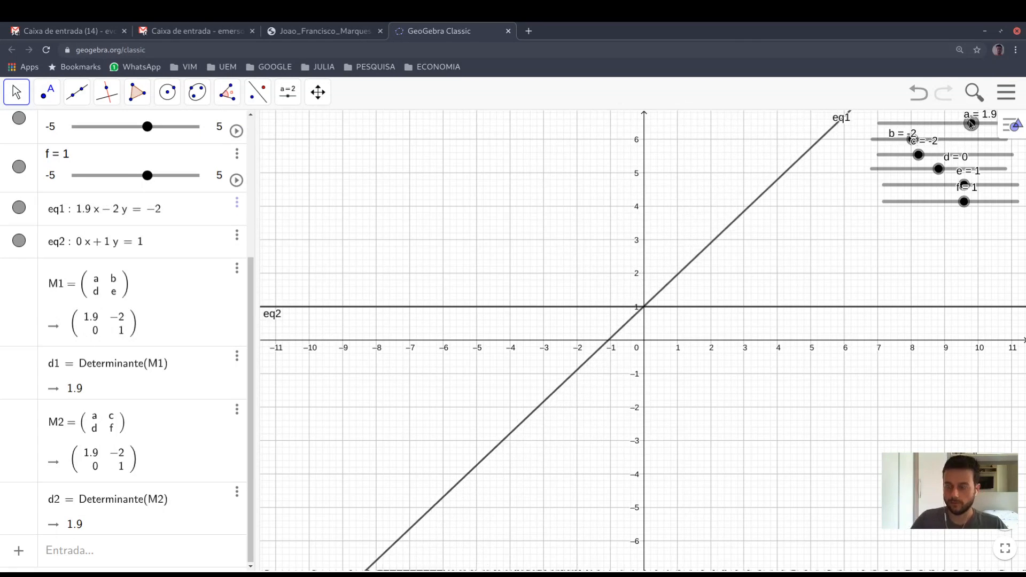
pyautogui.press('Left')
pyautogui.press('Left')
pyautogui.press('Left')
pyautogui.press('Left')
pyautogui.press('Left')
pyautogui.press('Left')
pyautogui.press('Left')
pyautogui.press('Left')
pyautogui.press('Left')
pyautogui.press('Left')
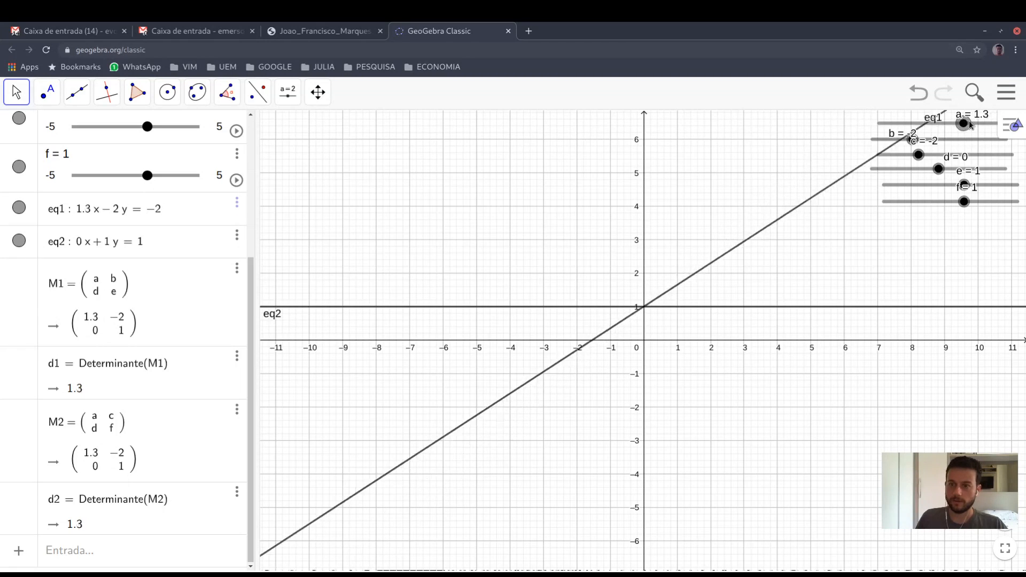
pyautogui.press('Left')
pyautogui.press('Left')
pyautogui.press('Left')
pyautogui.press('Left')
pyautogui.press('Left')
pyautogui.press('Left')
pyautogui.press('Left')
pyautogui.press('Left')
pyautogui.press('Left')
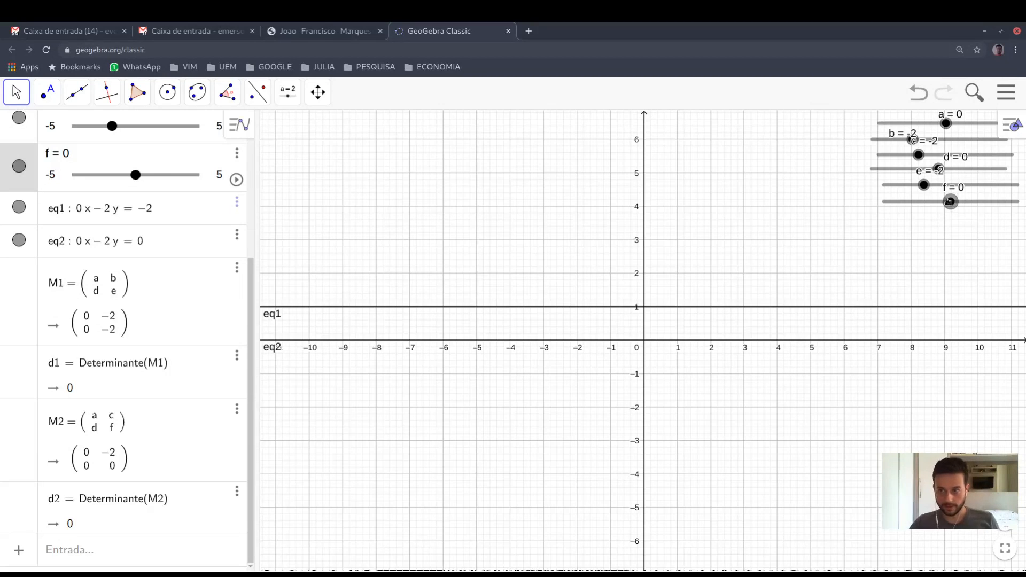
# Step: Decrease slider f in the graphics view through -0.1, -0.9 and -2 to -3
pyautogui.moveTo(951, 202); pyautogui.dragTo(949, 201)
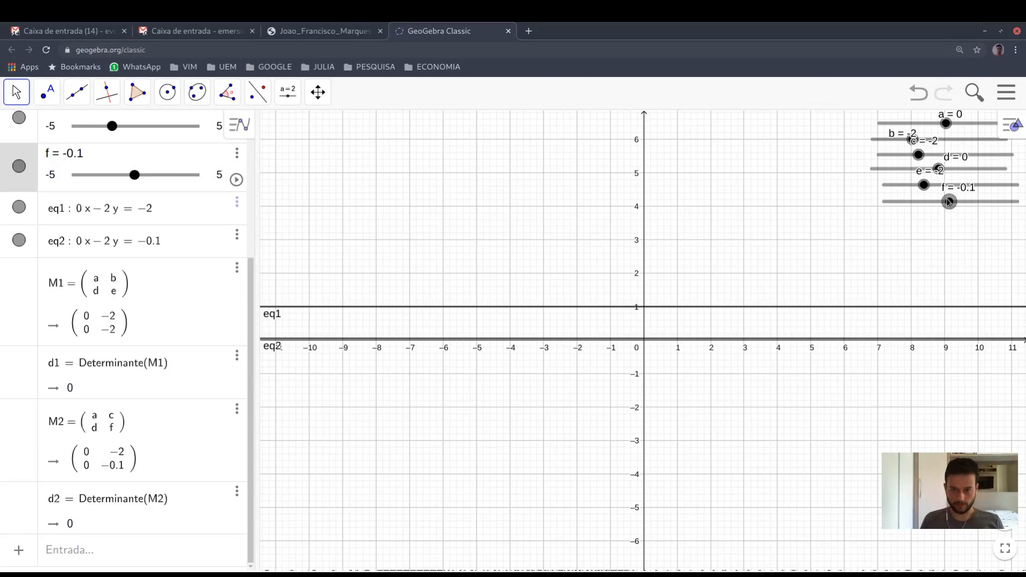
pyautogui.press('Left')
pyautogui.press('Left')
pyautogui.press('Left')
pyautogui.press('Left')
pyautogui.press('Left')
pyautogui.press('Left')
pyautogui.press('Left')
pyautogui.press('Left')
pyautogui.press('Left')
pyautogui.press('Left')
pyautogui.press('Left')
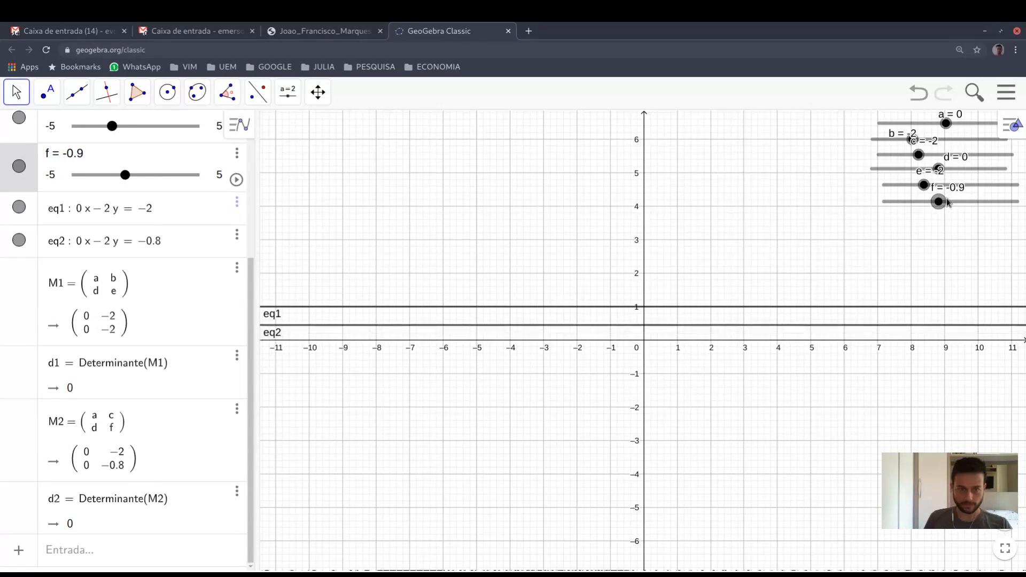
pyautogui.press('Left')
pyautogui.press('Left')
pyautogui.press('Left')
pyautogui.press('Left')
pyautogui.press('Left')
pyautogui.press('Left')
pyautogui.press('Left')
pyautogui.press('Left')
pyautogui.press('Left')
pyautogui.press('Left')
pyautogui.press('Left')
pyautogui.press('Left')
pyautogui.press('Left')
pyautogui.press('Left')
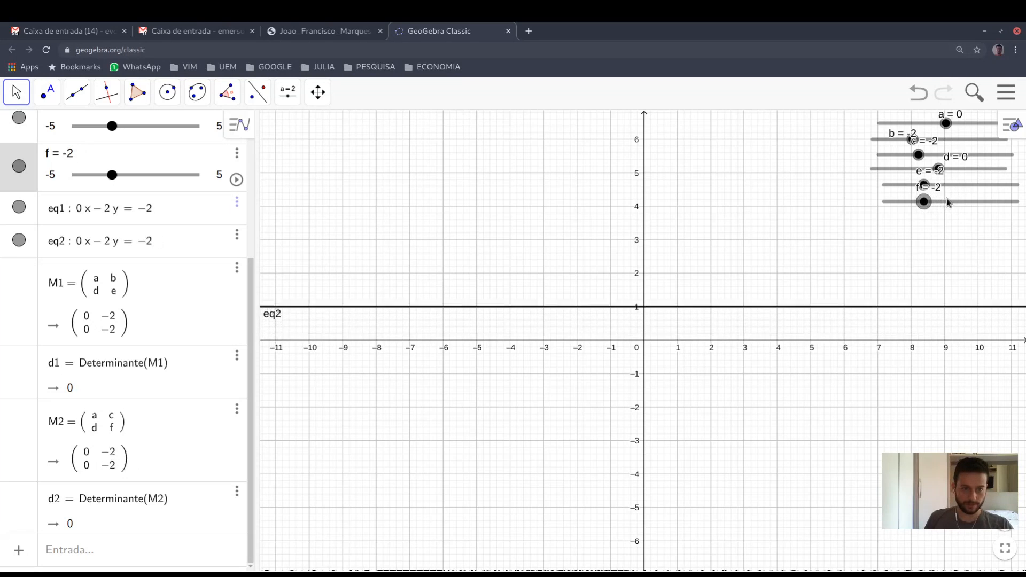
pyautogui.press('Left')
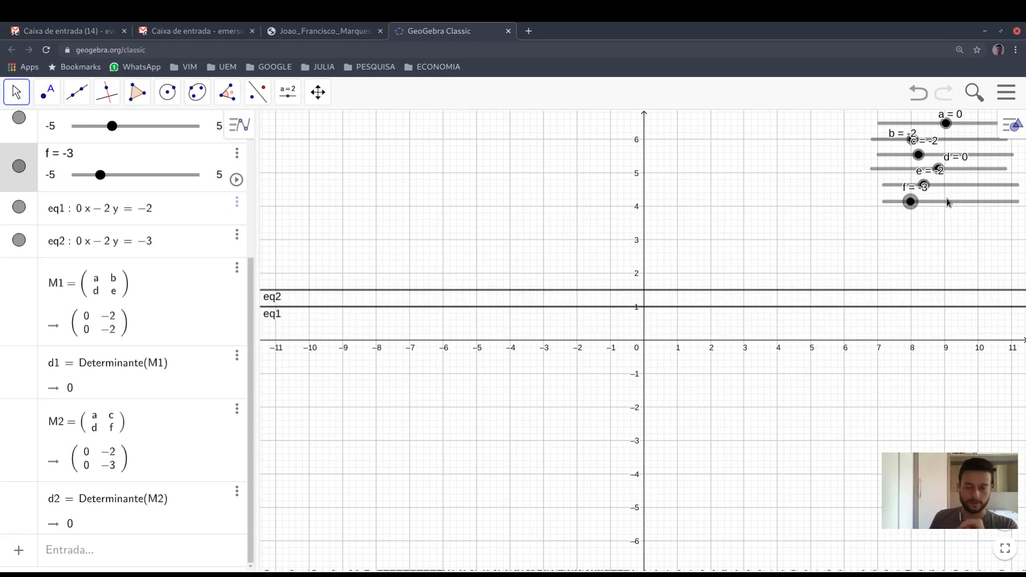
# Step: Return slider f in the graphics view to -2
pyautogui.press('Right')
pyautogui.press('Right')
pyautogui.press('Right')
pyautogui.press('Right')
pyautogui.press('Right')
pyautogui.press('Right')
pyautogui.press('Right')
pyautogui.press('Right')
pyautogui.press('Right')
pyautogui.press('Right')
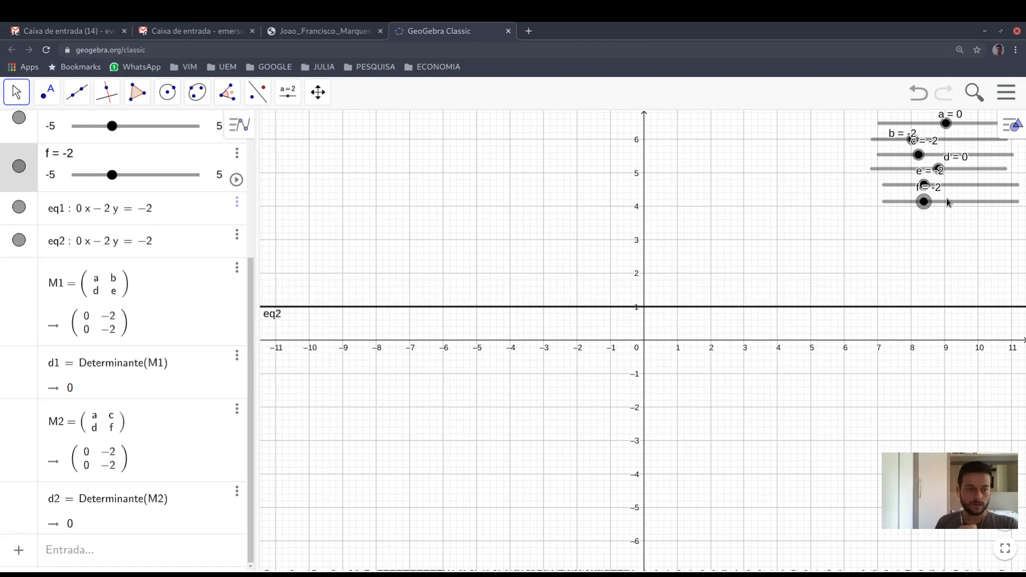
# Step: Raise slider f in the graphics view to -1.4
pyautogui.press('Right')
pyautogui.press('Right')
pyautogui.press('Right')
pyautogui.press('Right')
pyautogui.press('Right')
pyautogui.press('Right')
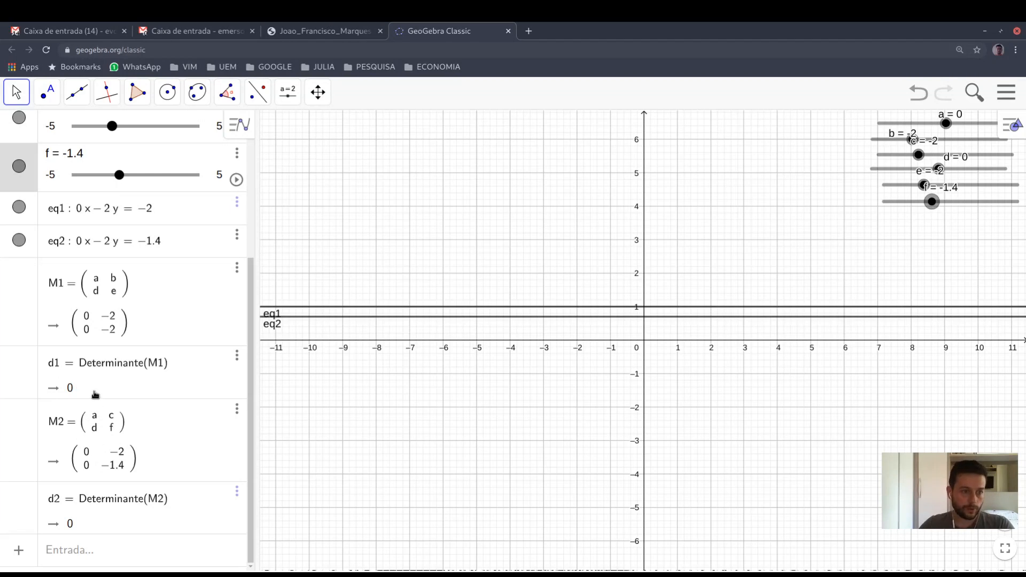
# Step: Define matrix M3 = {{b,c},{e,f}} from the y-coefficients and constant terms of the two equations
pyautogui.click(95, 553)
pyautogui.write('M3=')
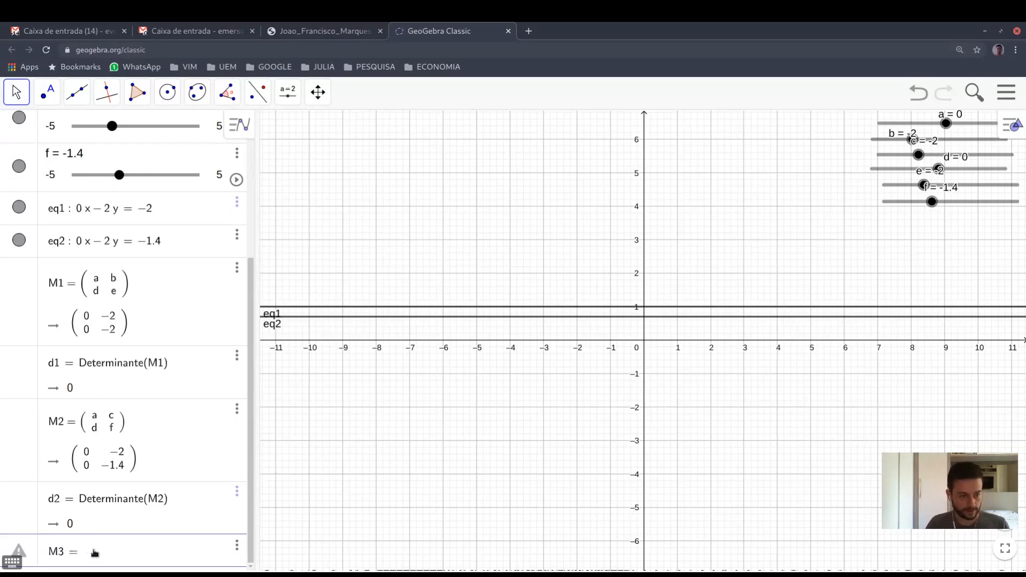
pyautogui.write('(')
pyautogui.press('BackSpace')
pyautogui.write('{{')
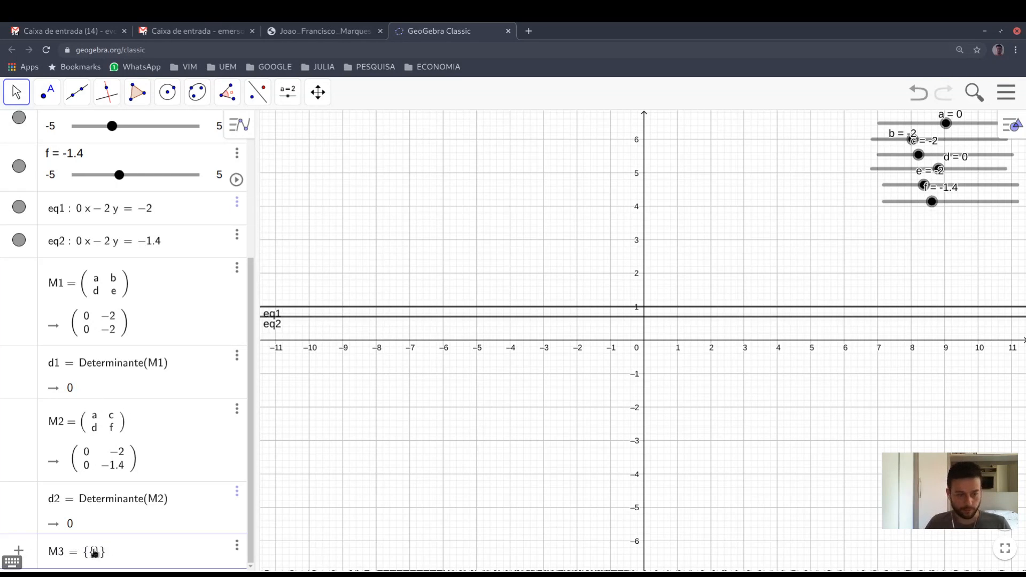
pyautogui.write('{')
pyautogui.write(',c')
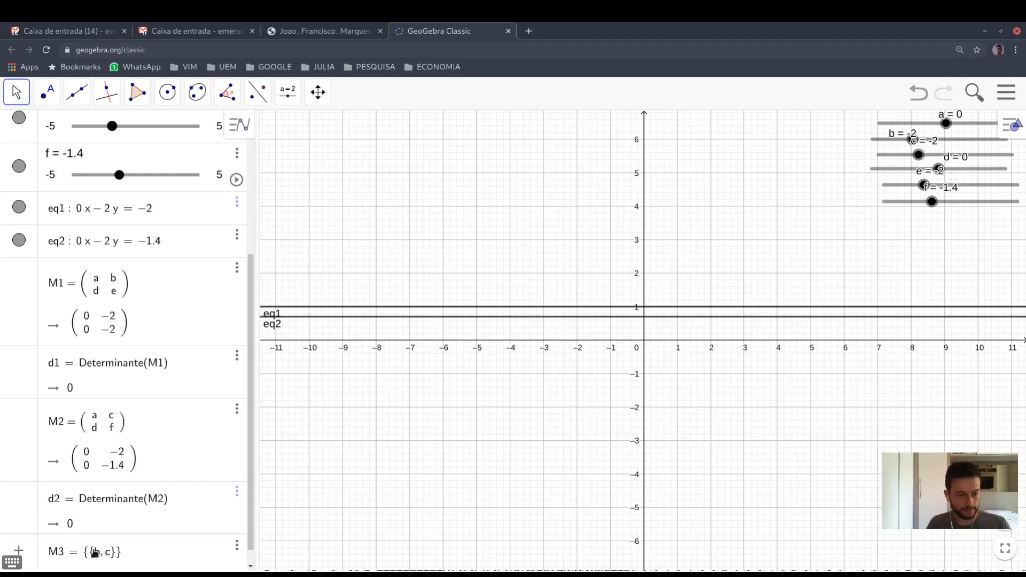
pyautogui.write('},{e')
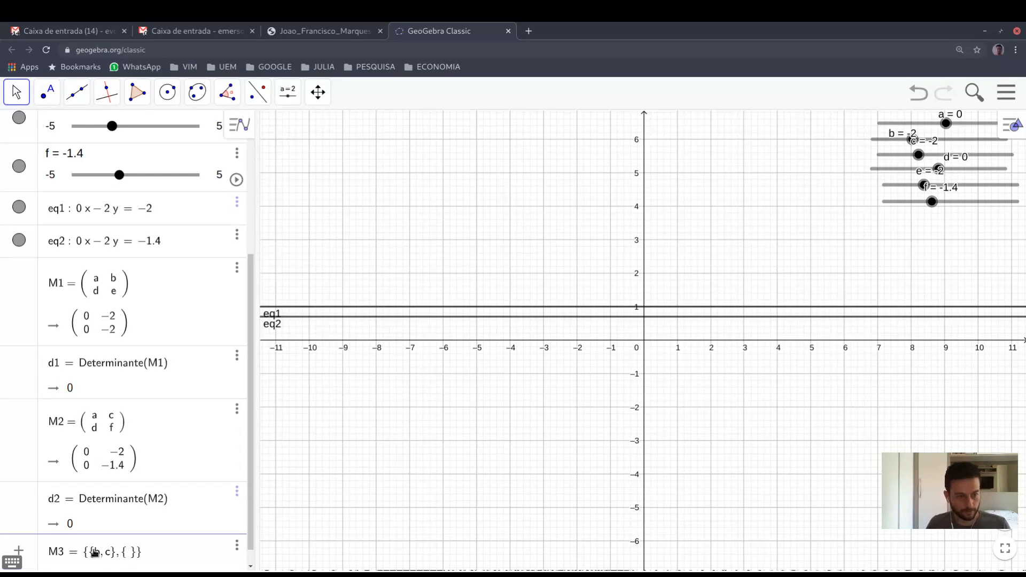
pyautogui.write(',f')
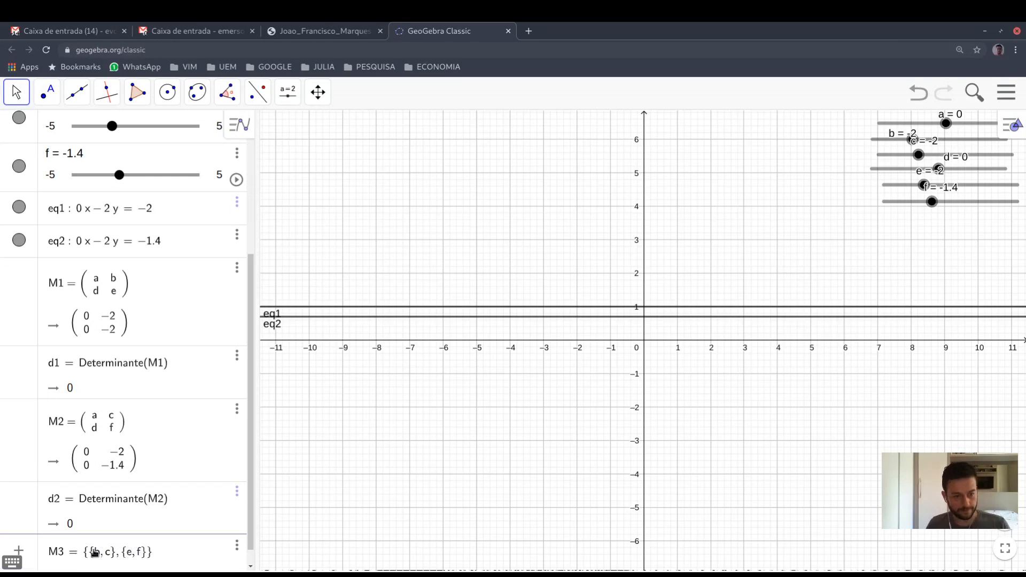
pyautogui.press('Return')
# Step: Define d3 as the determinant of matrix M3 with the command Determinante(M3)
pyautogui.write('d3 = Det')
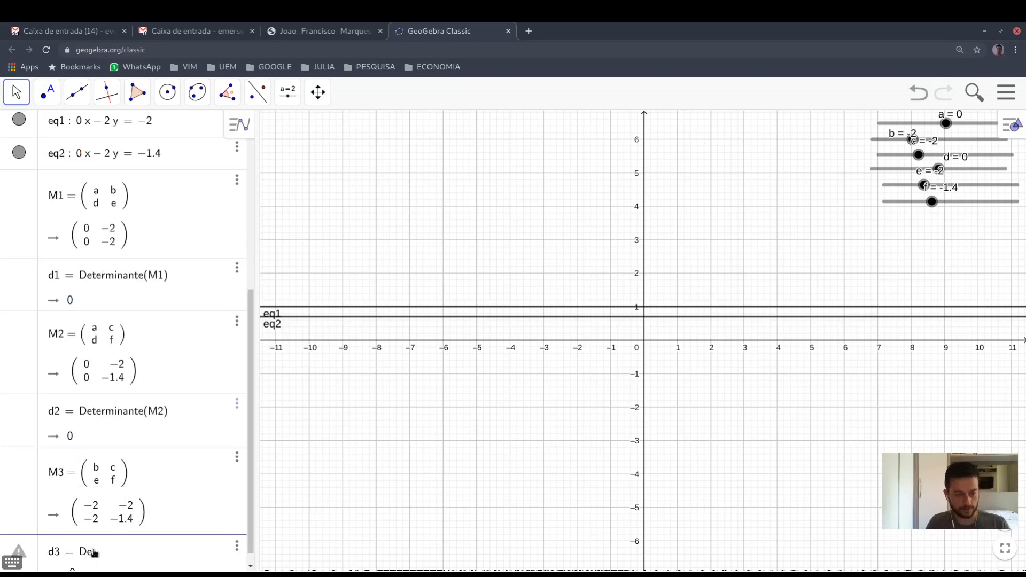
pyautogui.press('Down')
pyautogui.press('Return')
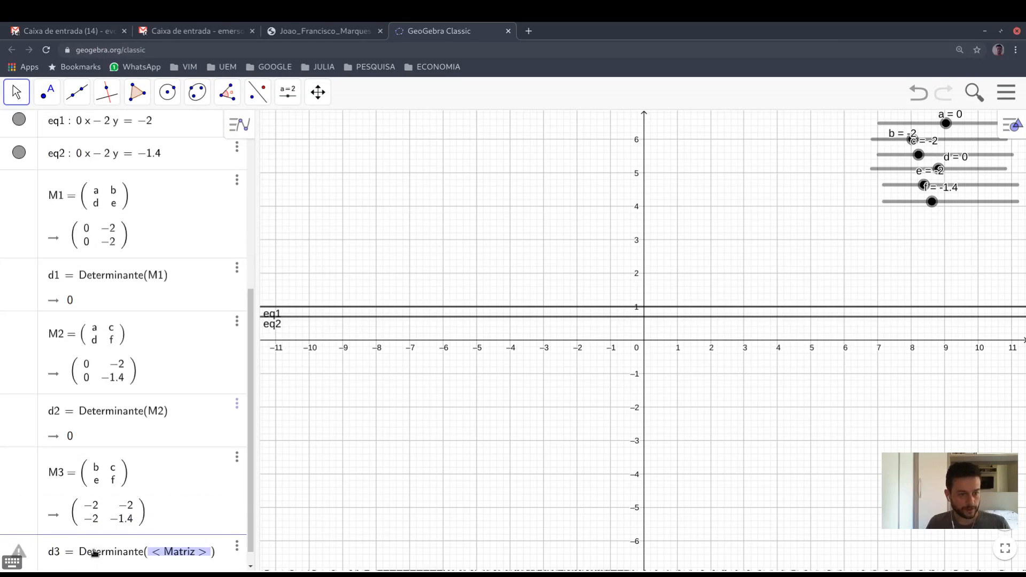
pyautogui.write('M3')
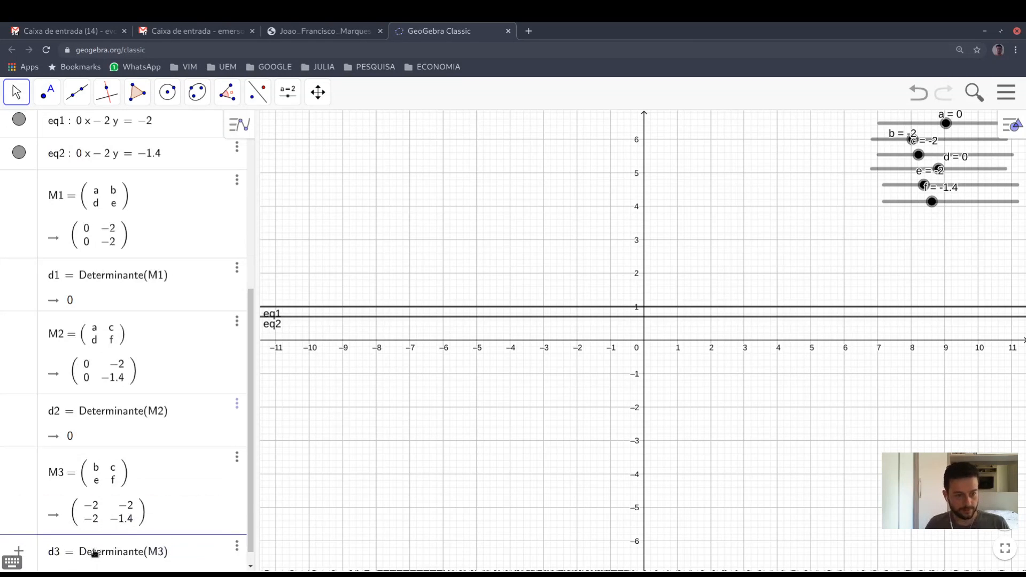
pyautogui.press('Return')
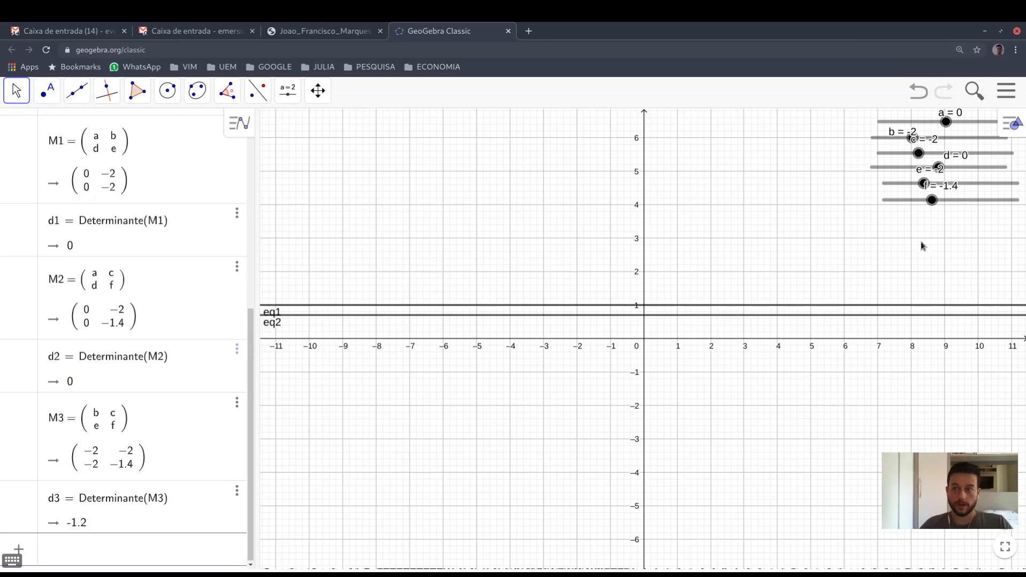
# Step: Decrease slider f in the graphics view through -1.7 to -2, with determinant d3 in view
pyautogui.moveTo(937, 206); pyautogui.dragTo(935, 206)
pyautogui.press('Left')
pyautogui.press('Left')
pyautogui.press('Left')
pyautogui.press('Left')
pyautogui.press('Left')
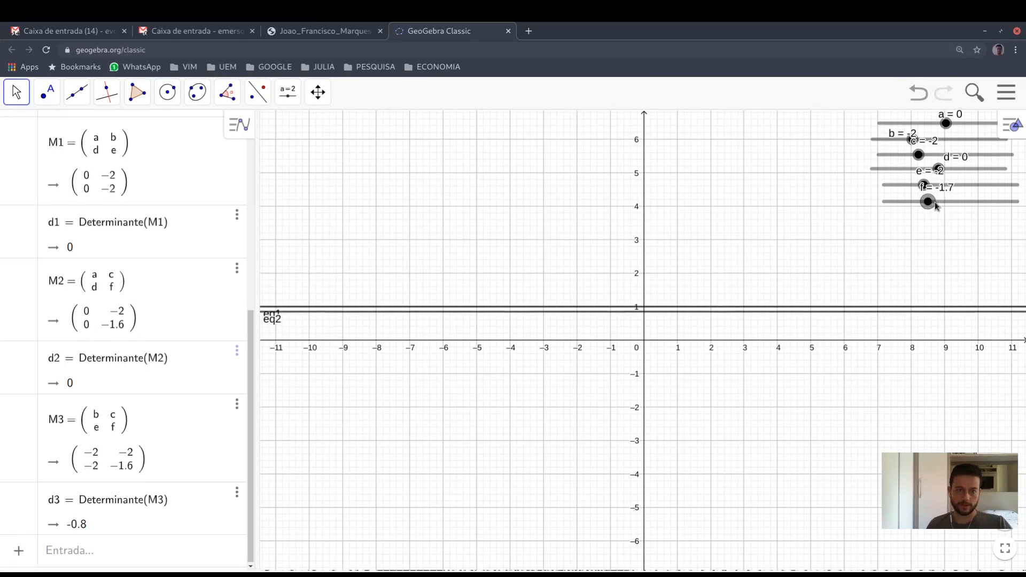
pyautogui.press('Left')
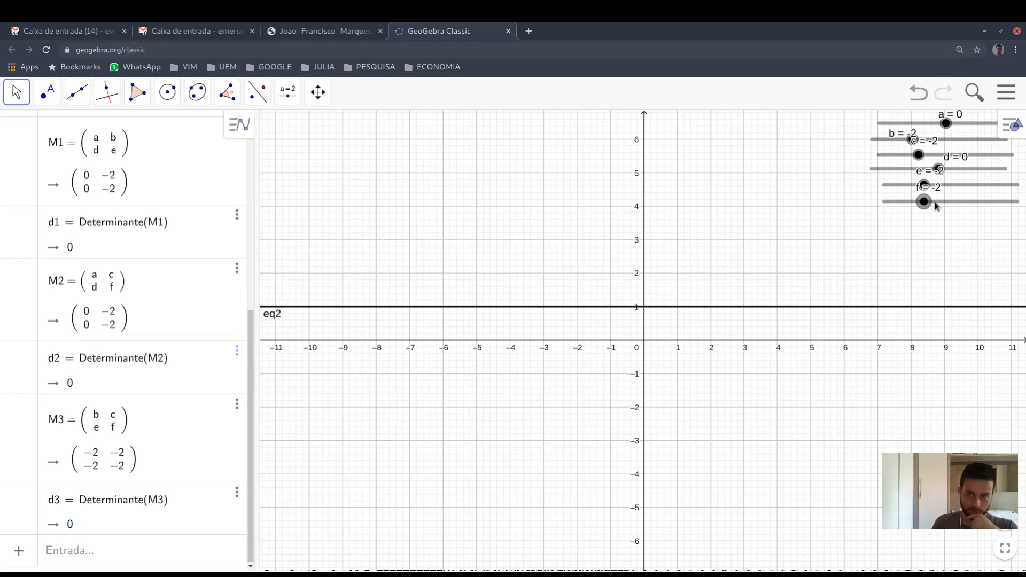
# Step: Raise slider f in the graphics view to -1.6
pyautogui.press('Right')
pyautogui.press('Right')
pyautogui.press('Right')
pyautogui.press('Right')
pyautogui.press('Right')
pyautogui.press('Right')
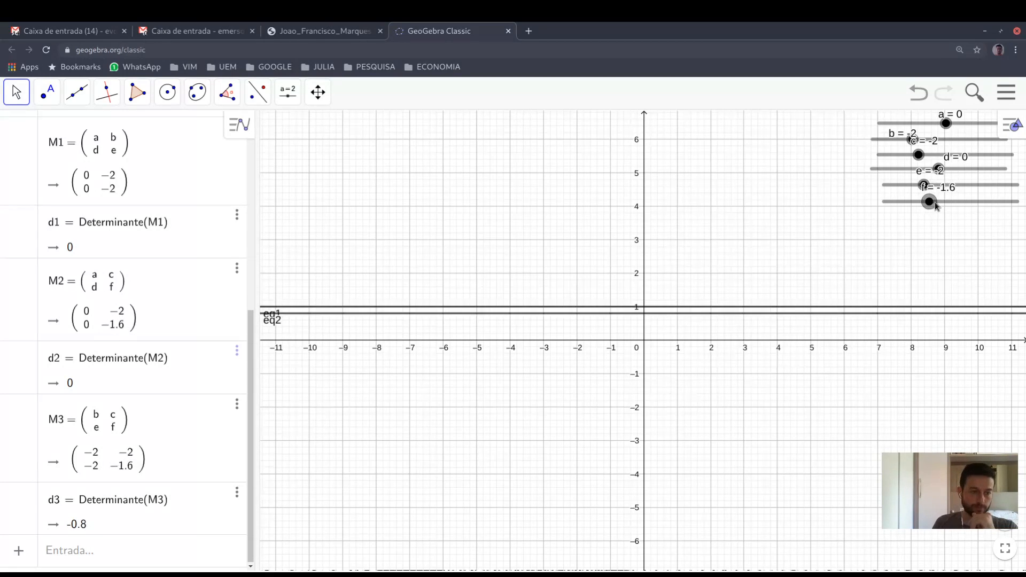